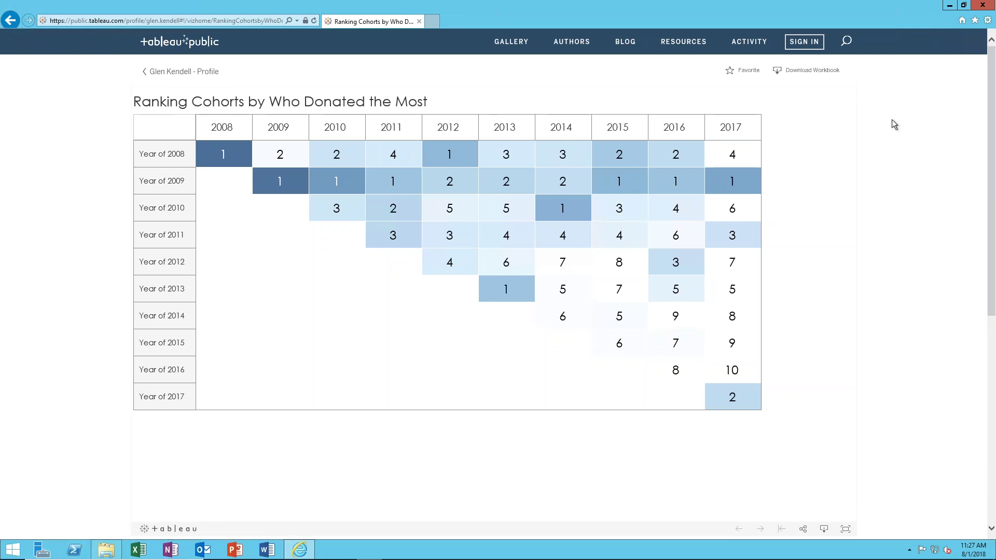
- Download the 'Ranking Cohorts by Who Donated the Most' workbook from Tableau Public and open it in Tableau Desktop
{"action": "left_click", "coordinate": [806, 72]}
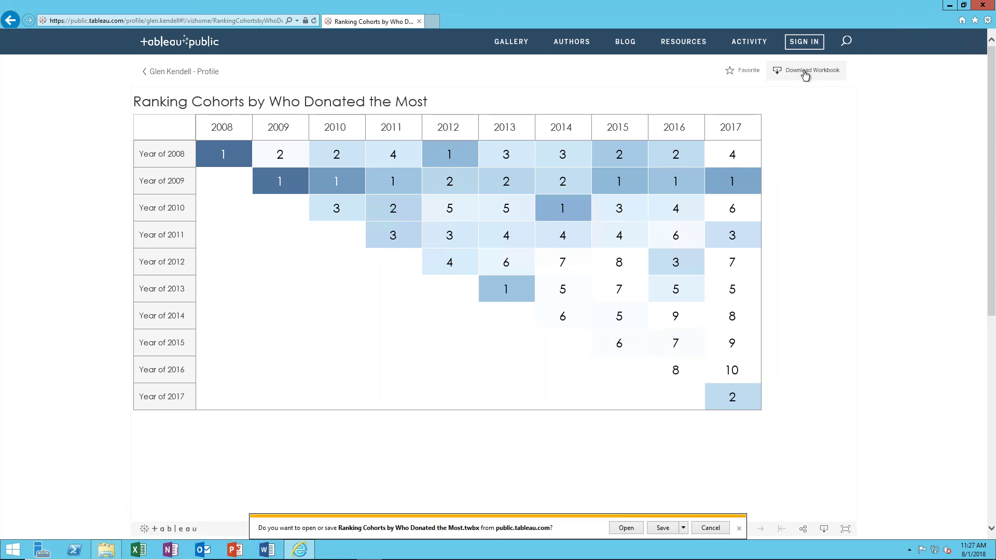
{"action": "left_click", "coordinate": [625, 527]}
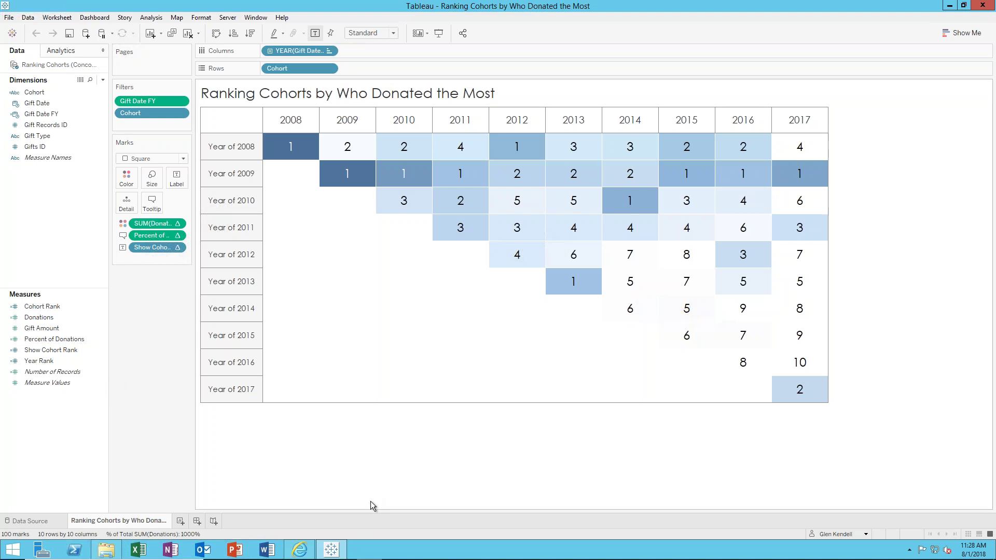
{"action": "mouse_move", "coordinate": [369, 388]}
{"action": "mouse_move", "coordinate": [456, 174]}
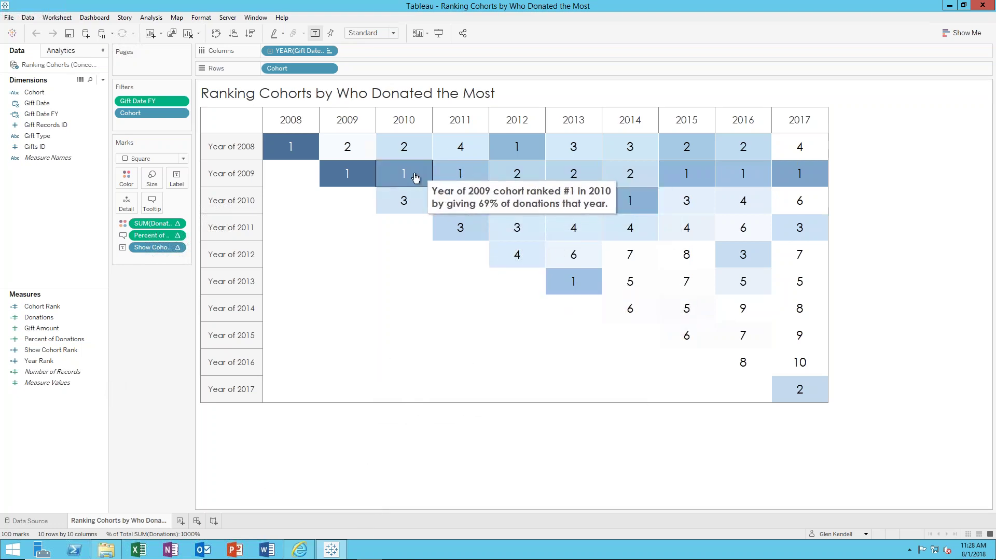
{"action": "mouse_move", "coordinate": [582, 267]}
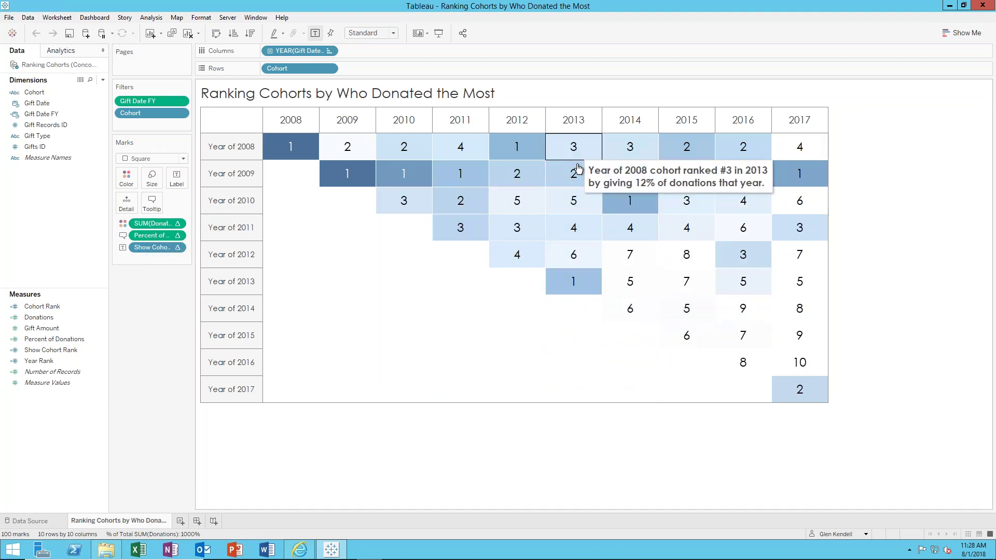
{"action": "mouse_move", "coordinate": [581, 236]}
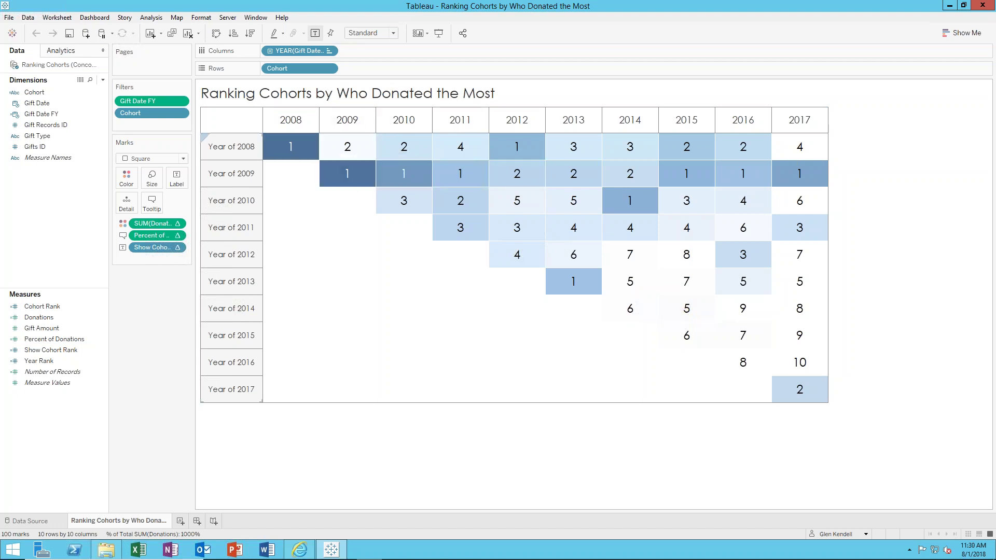
{"action": "mouse_move", "coordinate": [293, 158]}
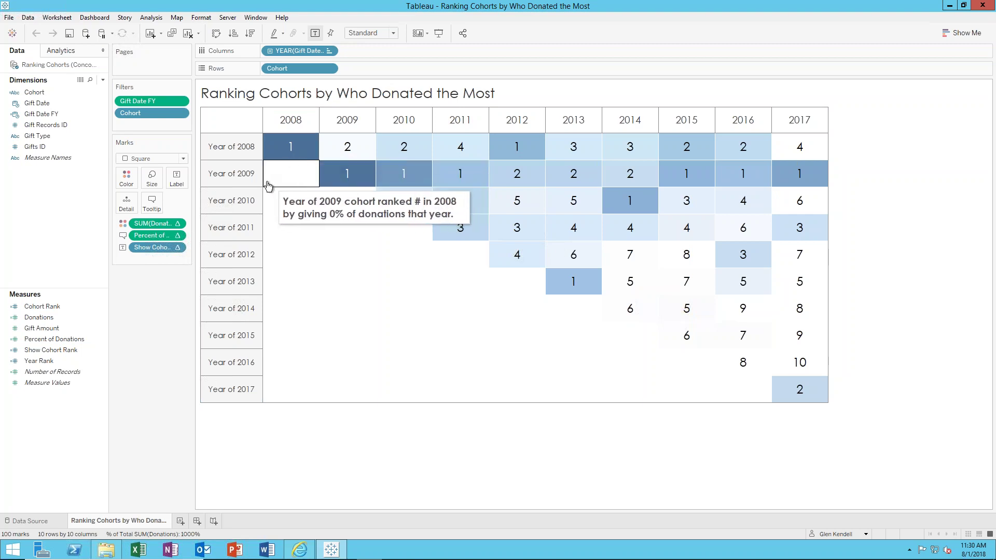
{"action": "mouse_move", "coordinate": [362, 186]}
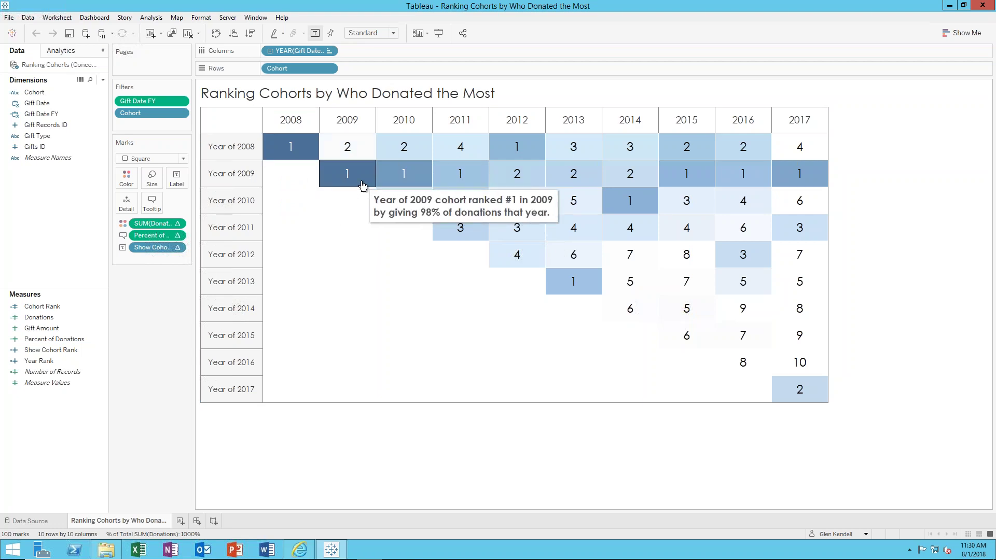
{"action": "mouse_move", "coordinate": [362, 148]}
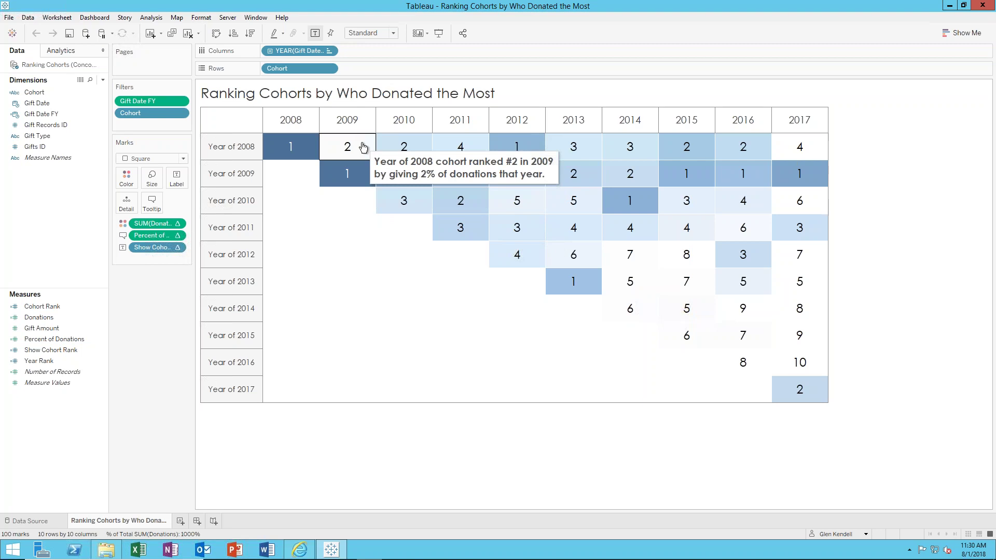
{"action": "mouse_move", "coordinate": [348, 250]}
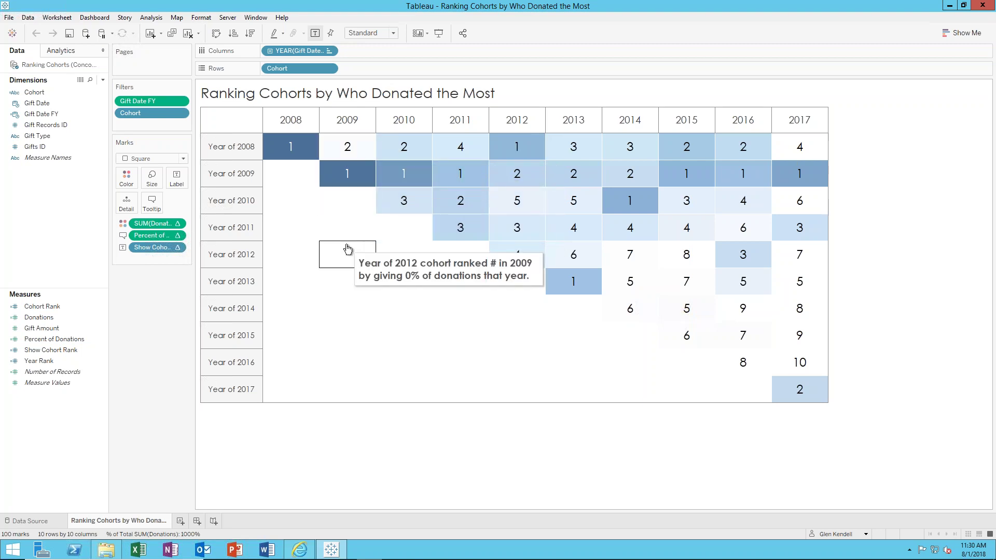
{"action": "mouse_move", "coordinate": [422, 172]}
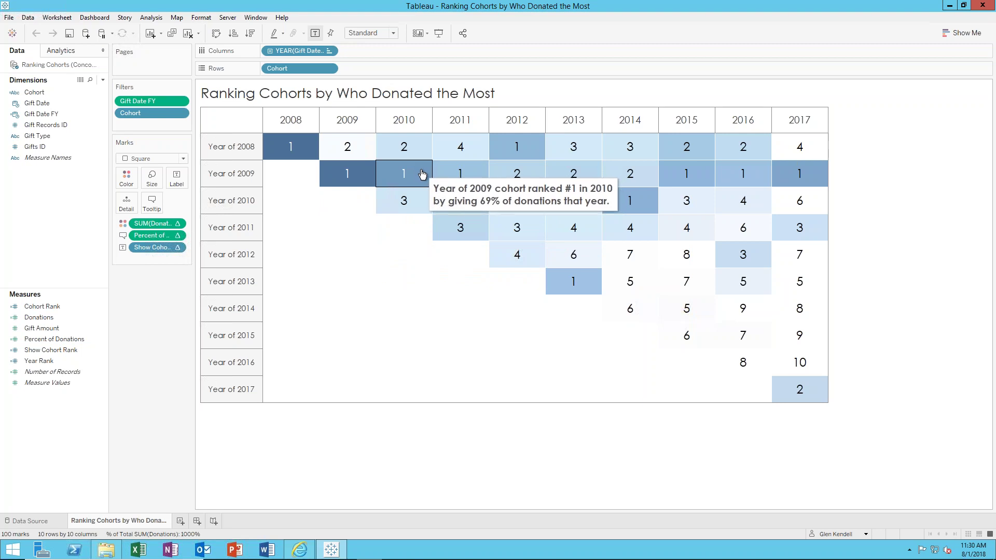
{"action": "mouse_move", "coordinate": [419, 152]}
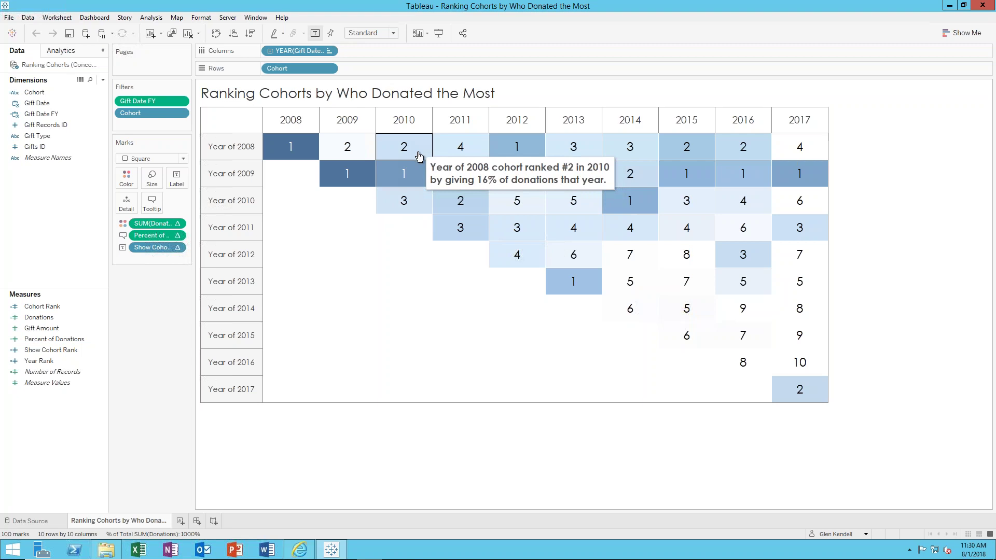
{"action": "mouse_move", "coordinate": [417, 207]}
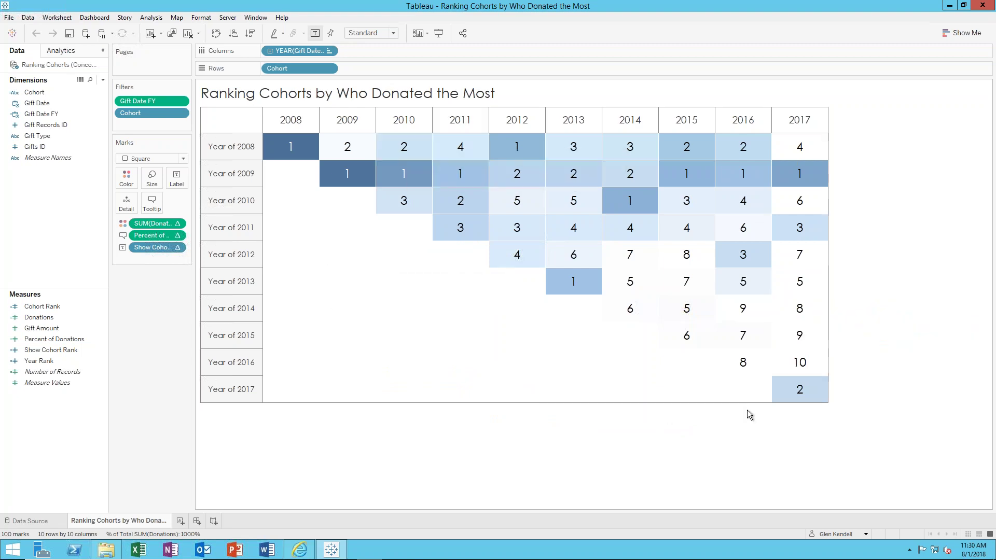
{"action": "mouse_move", "coordinate": [568, 147]}
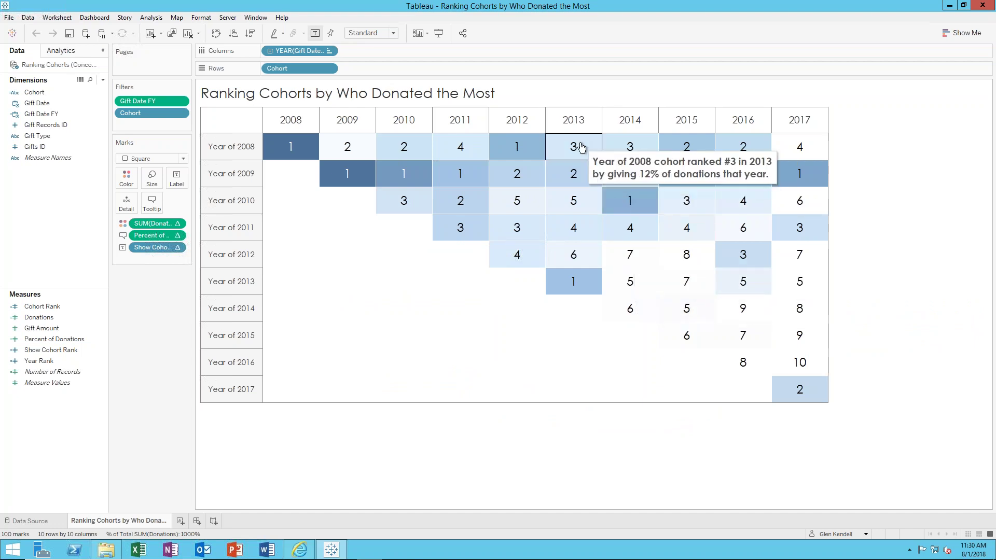
{"action": "mouse_move", "coordinate": [585, 283]}
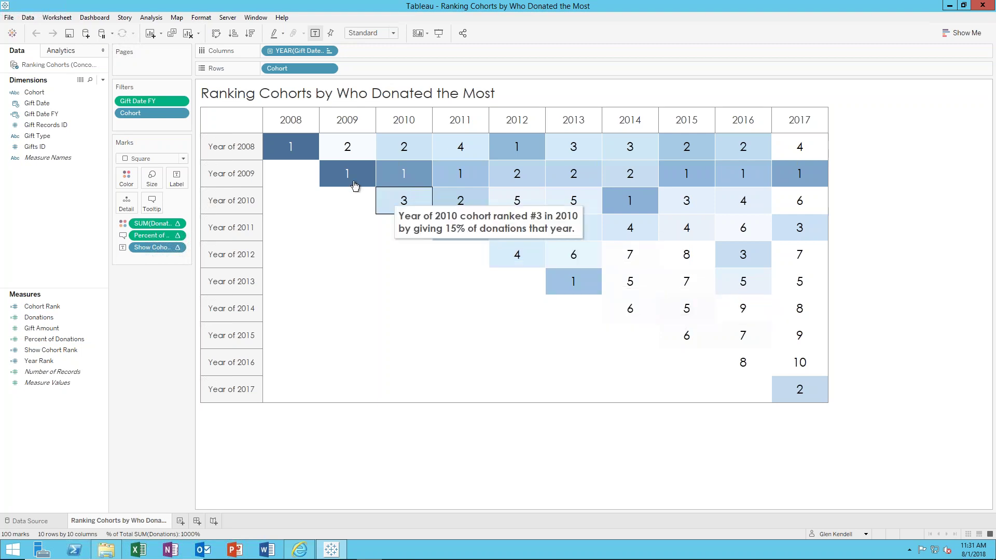
{"action": "mouse_move", "coordinate": [363, 177]}
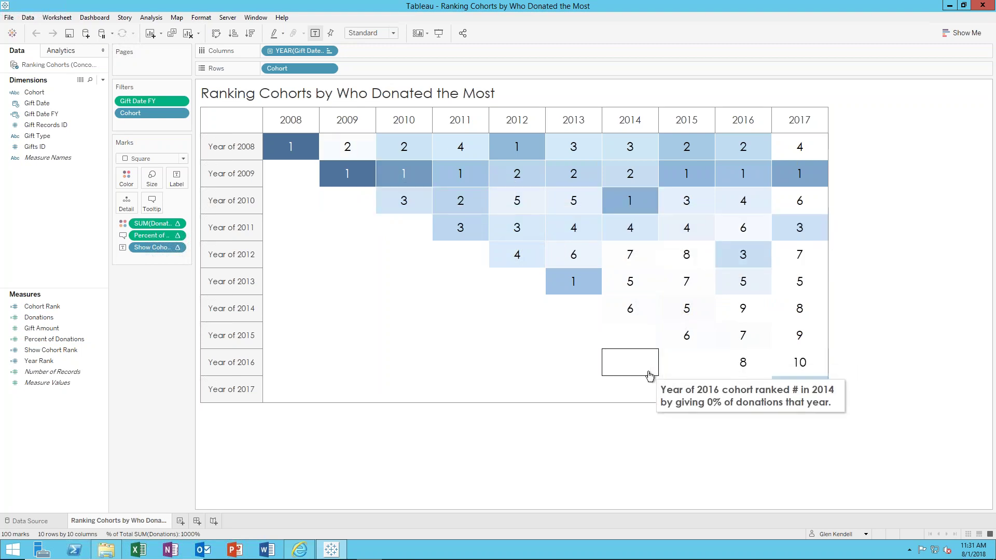
{"action": "mouse_move", "coordinate": [646, 209]}
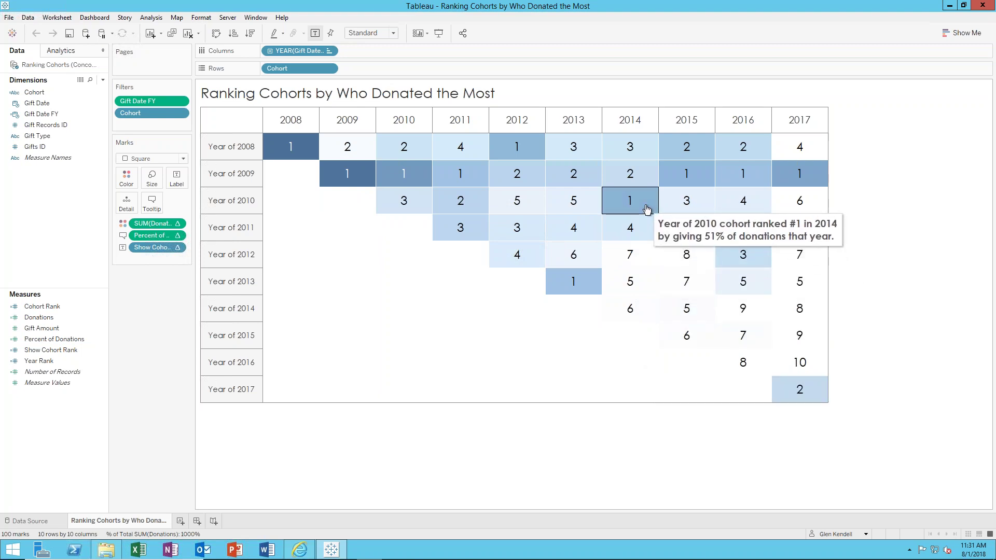
{"action": "mouse_move", "coordinate": [585, 284]}
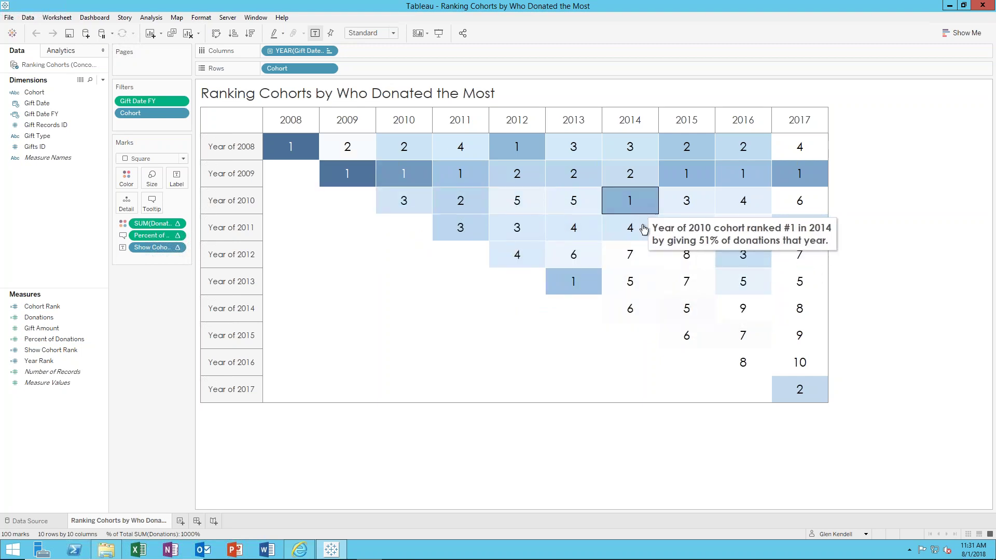
{"action": "mouse_move", "coordinate": [649, 286]}
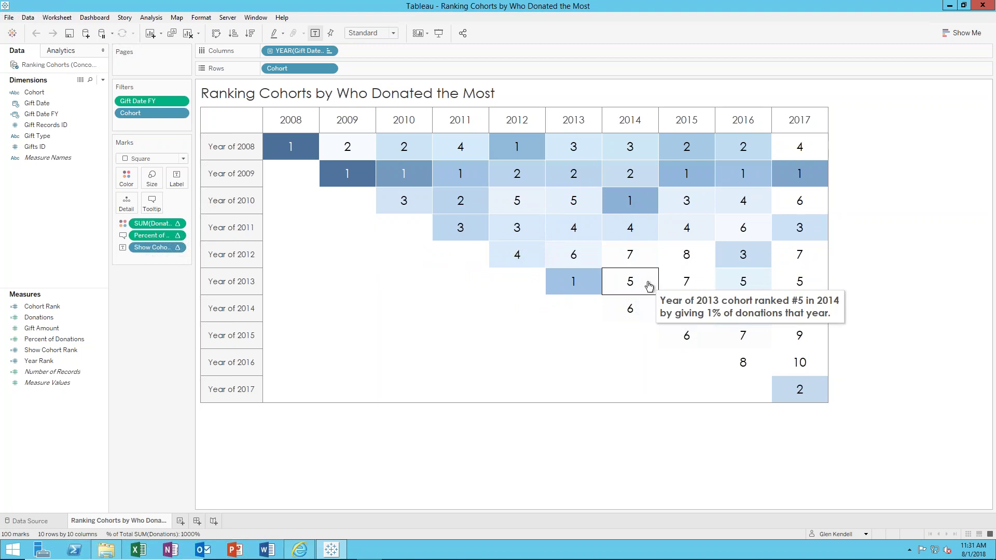
{"action": "mouse_move", "coordinate": [634, 345]}
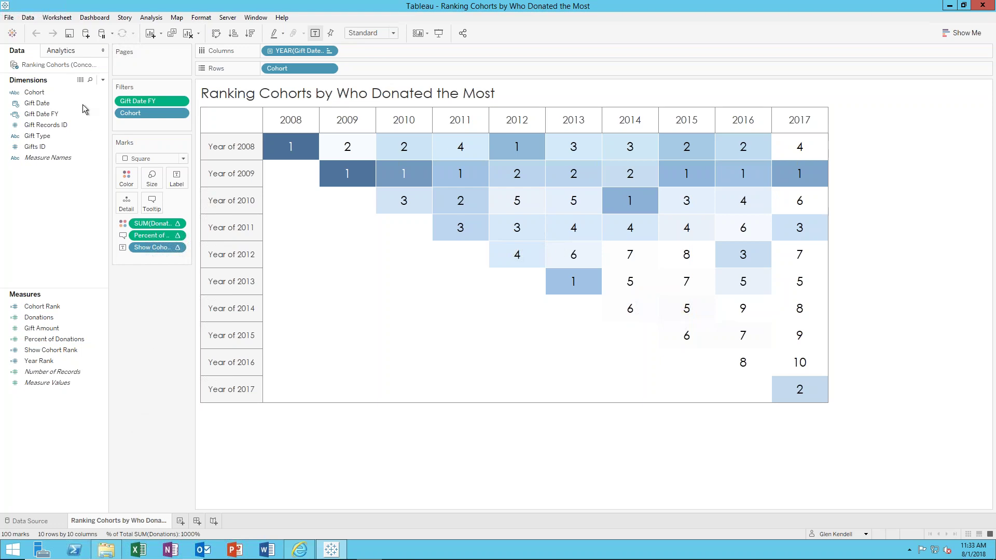
- Select the Cohort, Gift Date, Gift Records ID and Gifts ID fields in the Dimensions pane
{"action": "left_click", "coordinate": [64, 91]}
{"action": "left_click", "coordinate": [58, 103]}
{"action": "left_click", "coordinate": [54, 126]}
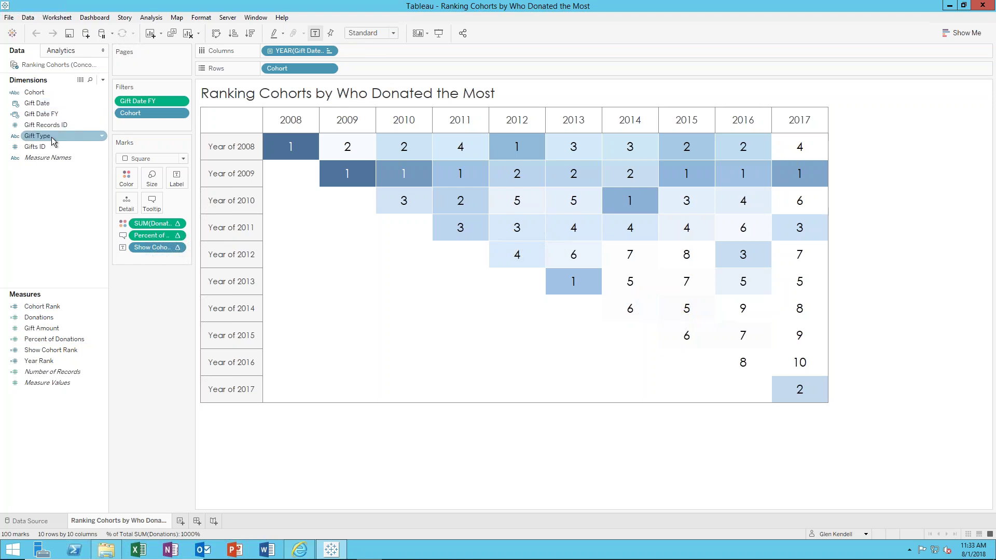
{"action": "left_click", "coordinate": [49, 148]}
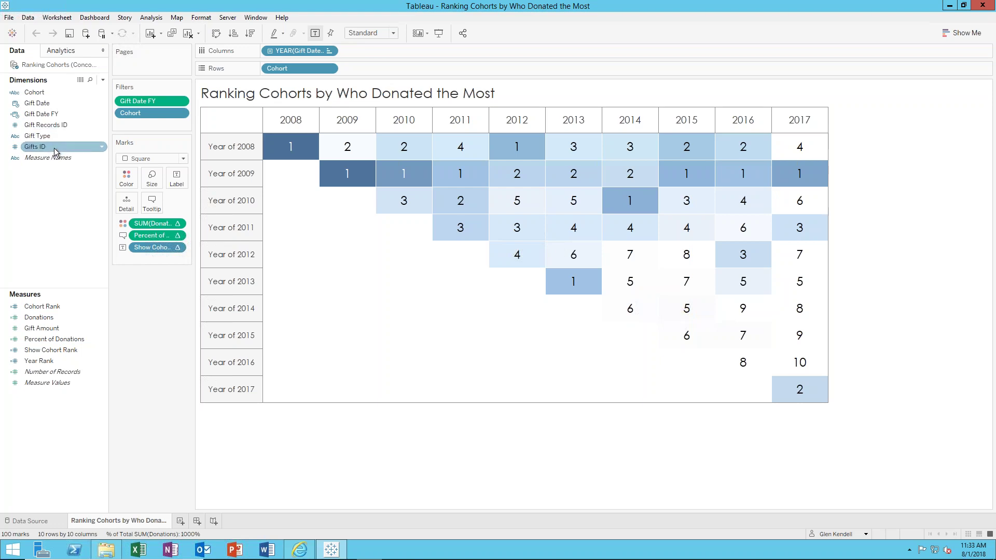
{"action": "left_click", "coordinate": [54, 126]}
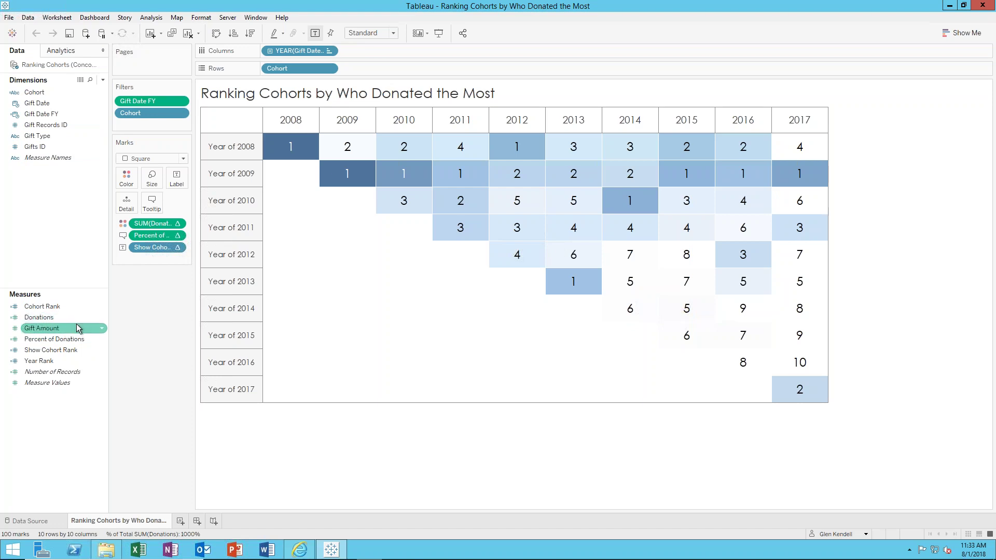
- Inspect the Cohort calculated field's 'Year of ' plus first-gift-year formula, then accept it unchanged
{"action": "right_click", "coordinate": [48, 92]}
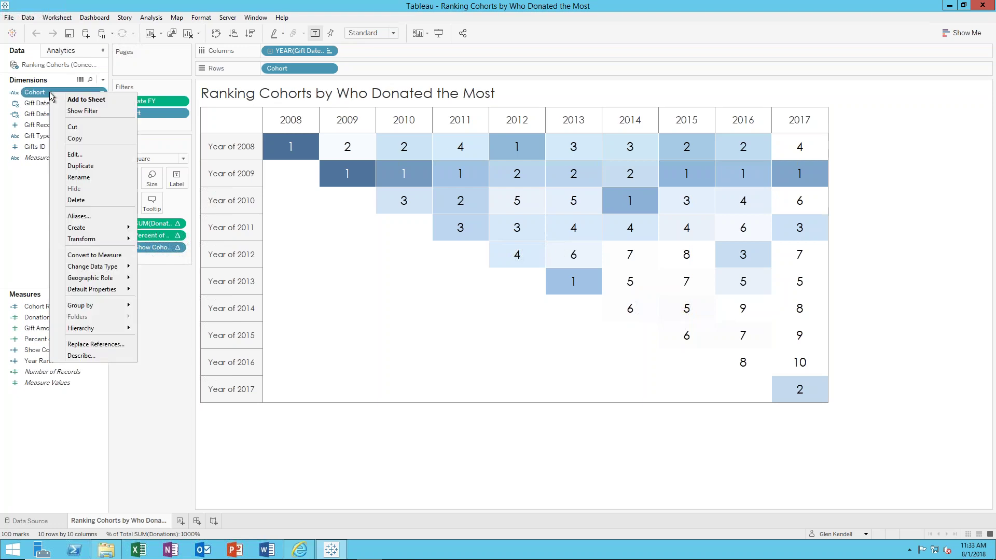
{"action": "left_click", "coordinate": [84, 155]}
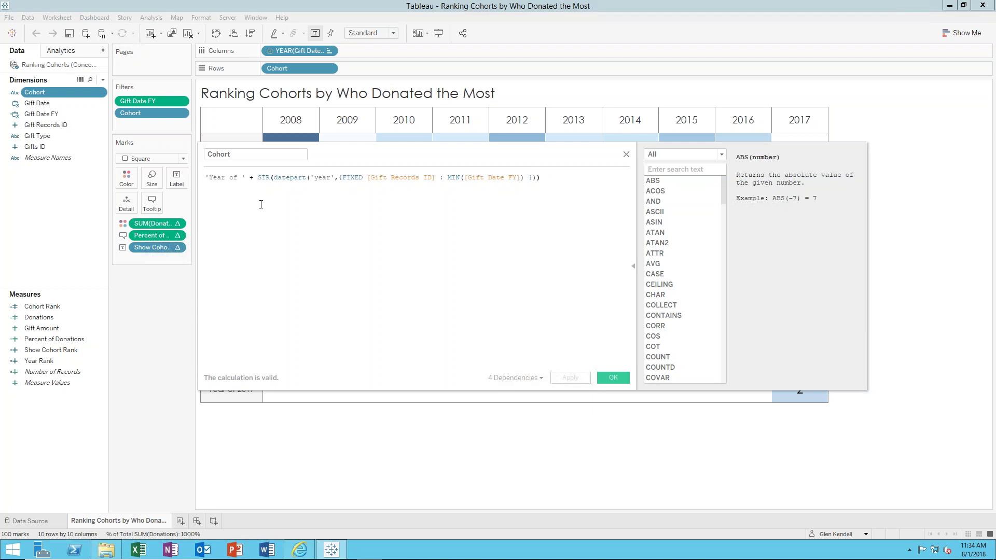
{"action": "left_click_drag", "start_coordinate": [384, 152], "coordinate": [436, 165]}
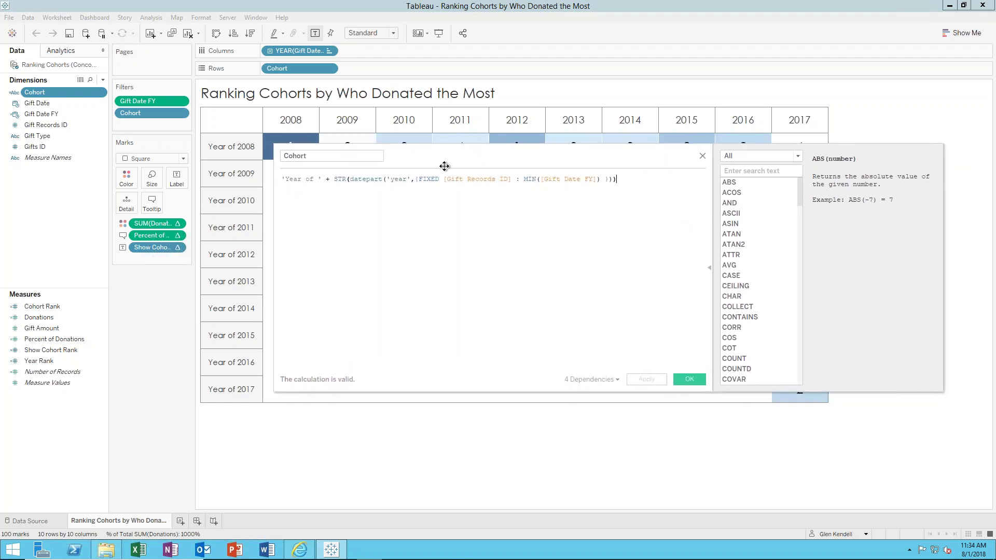
{"action": "left_click", "coordinate": [688, 381]}
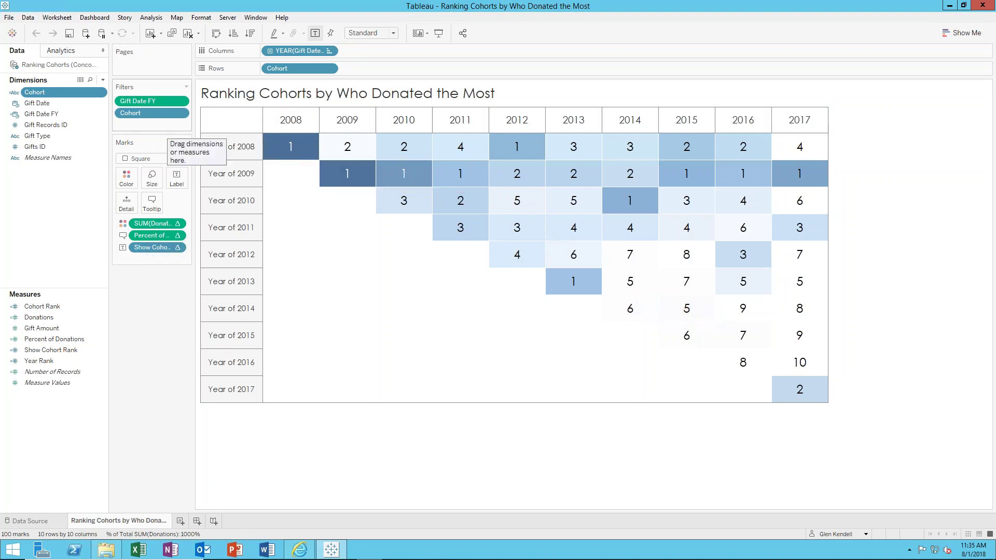
{"action": "left_click", "coordinate": [182, 114]}
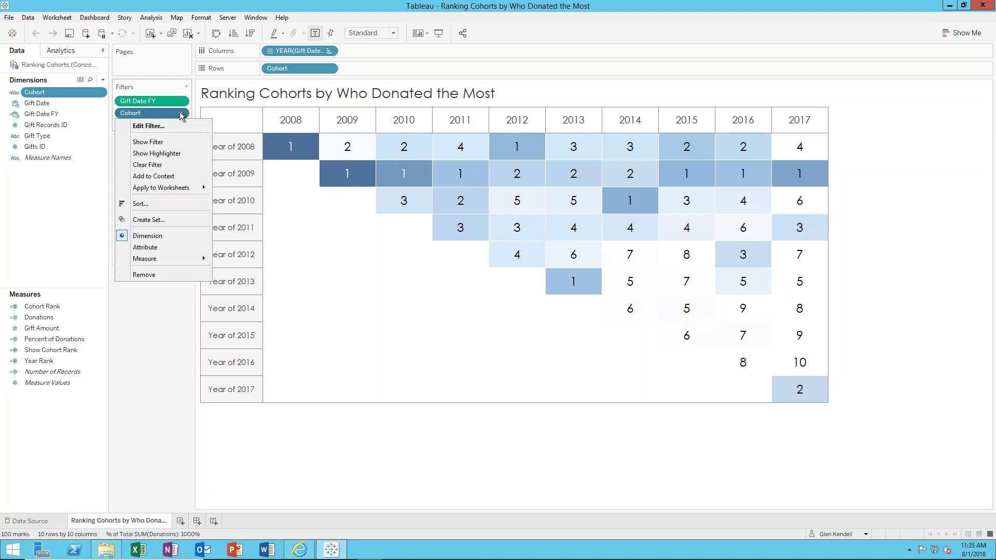
{"action": "left_click", "coordinate": [151, 127]}
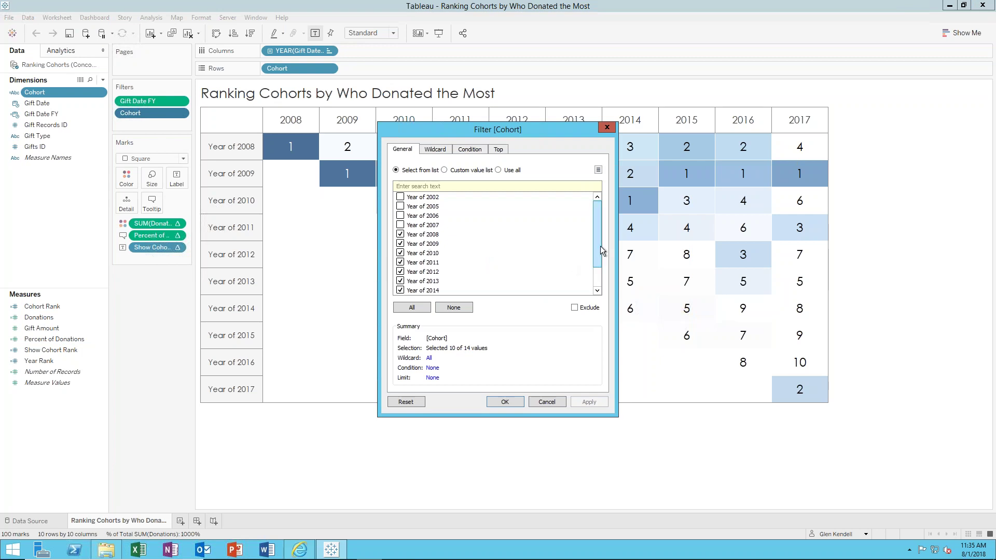
{"action": "left_click", "coordinate": [552, 401]}
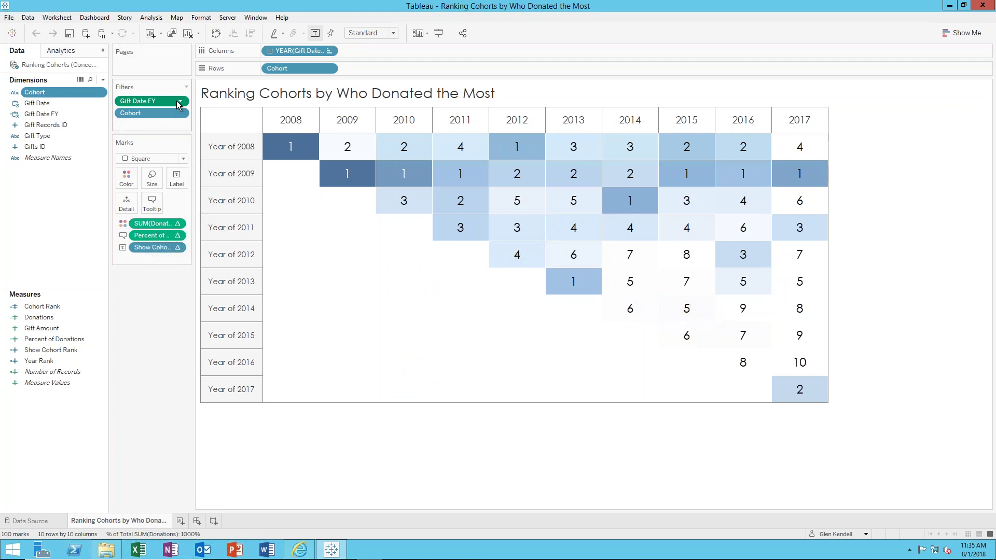
{"action": "left_click", "coordinate": [178, 101]}
{"action": "left_click", "coordinate": [161, 115]}
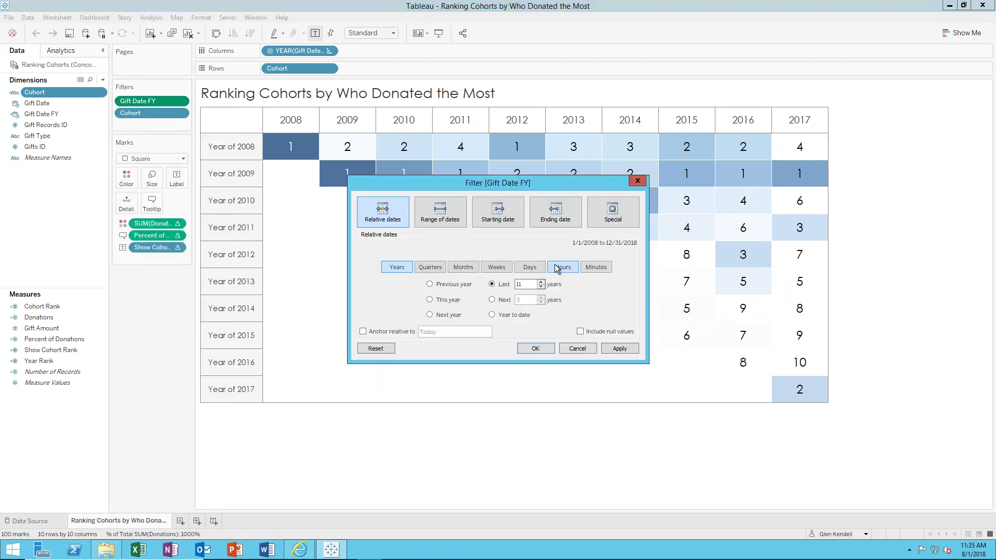
{"action": "left_click", "coordinate": [577, 349]}
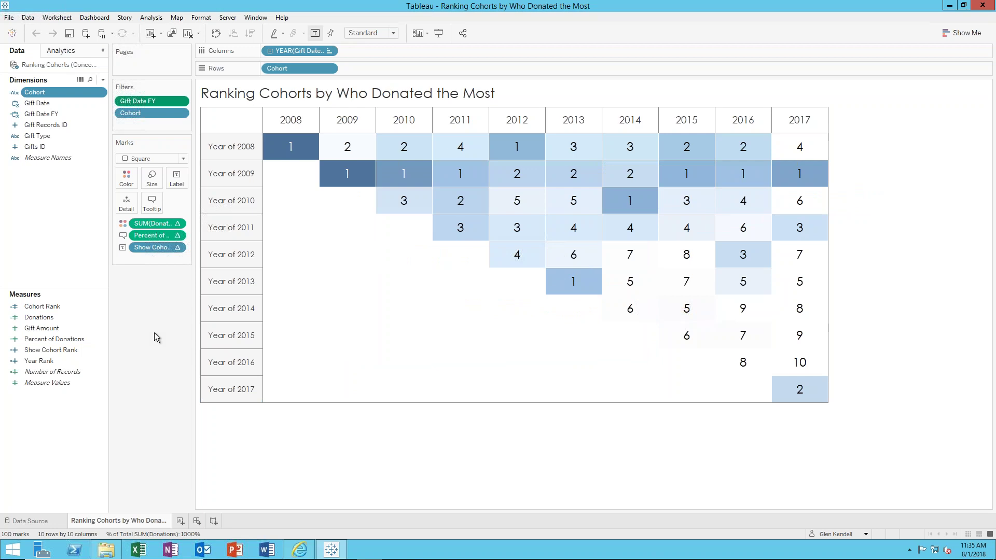
- Widen the Marks card, then review the Cohort Rank INDEX() formula and its default table calculation
{"action": "left_click_drag", "start_coordinate": [194, 313], "coordinate": [225, 312]}
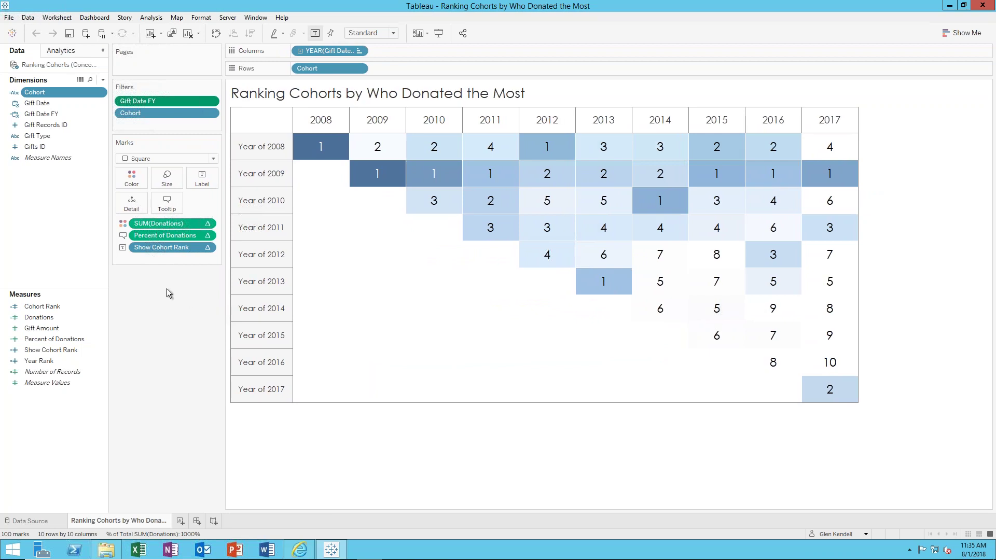
{"action": "right_click", "coordinate": [41, 307]}
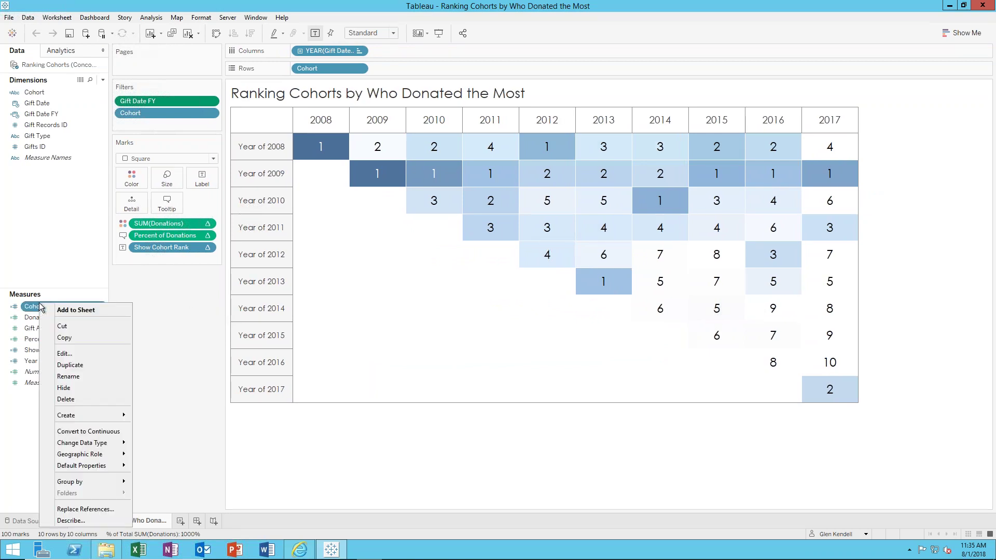
{"action": "left_click", "coordinate": [71, 353]}
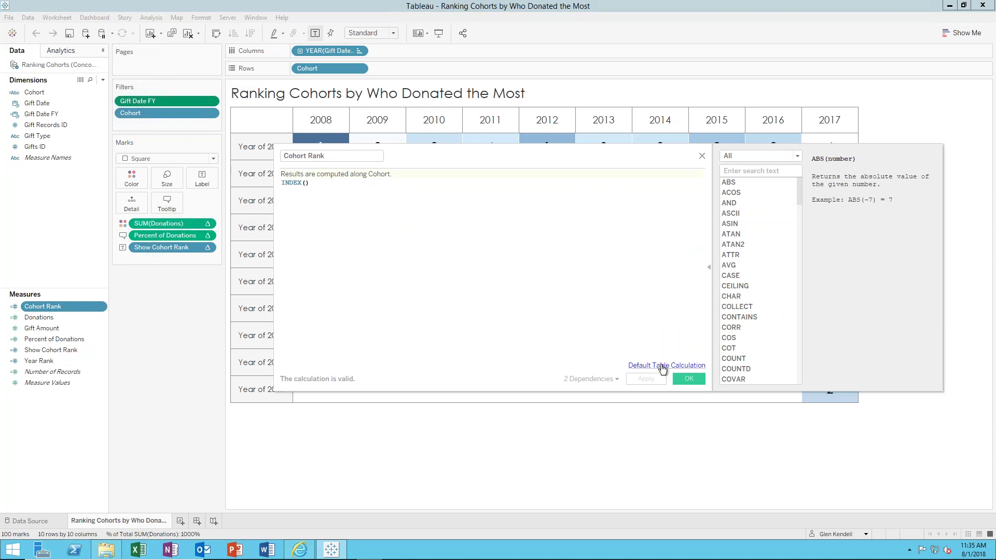
{"action": "left_click", "coordinate": [662, 367]}
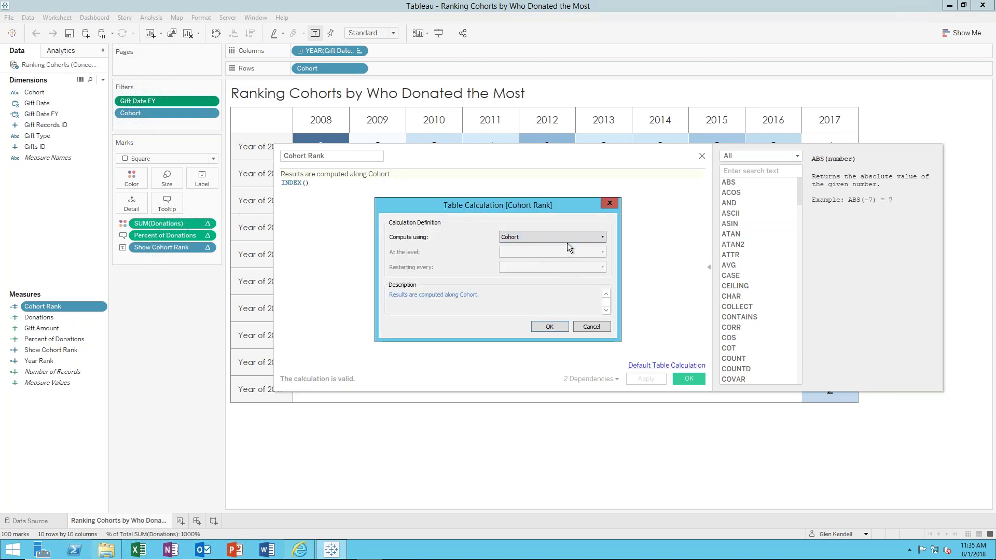
{"action": "left_click", "coordinate": [578, 327]}
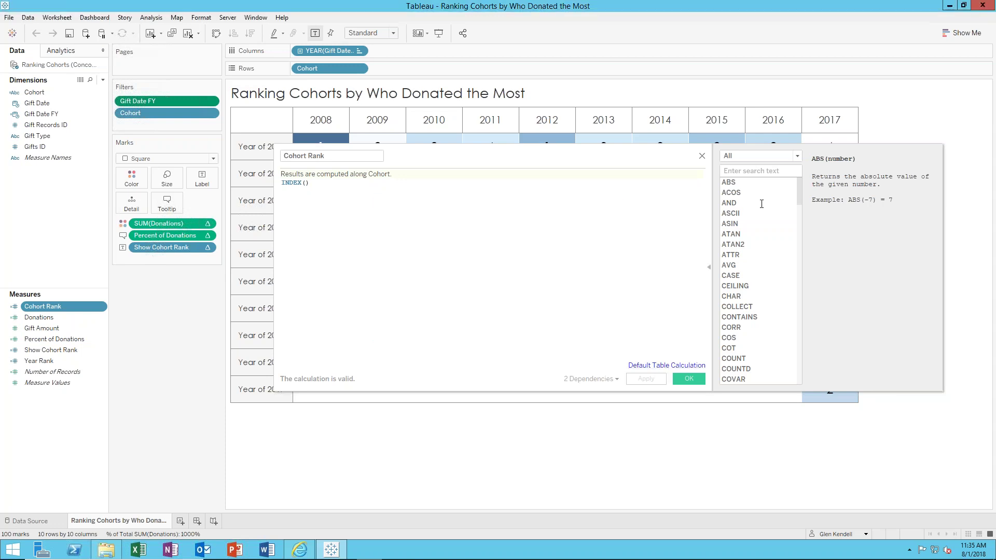
{"action": "left_click", "coordinate": [702, 156]}
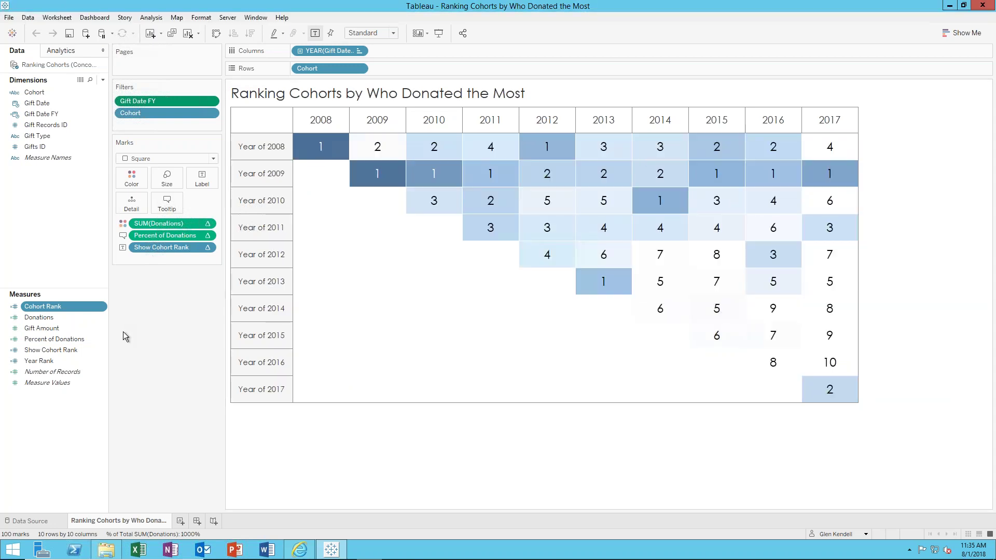
- Review the Year Rank INDEX() formula and close it unchanged
{"action": "right_click", "coordinate": [55, 361]}
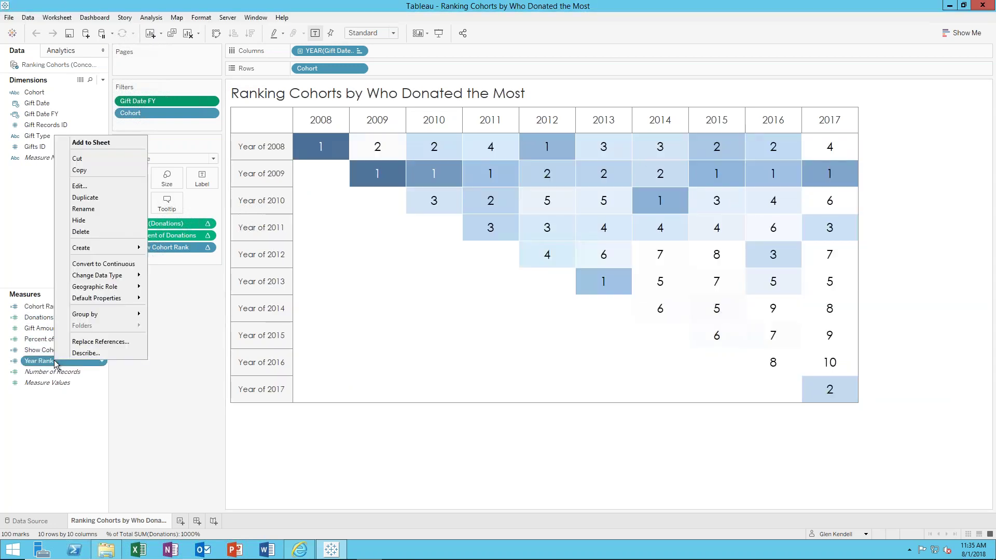
{"action": "left_click", "coordinate": [83, 188]}
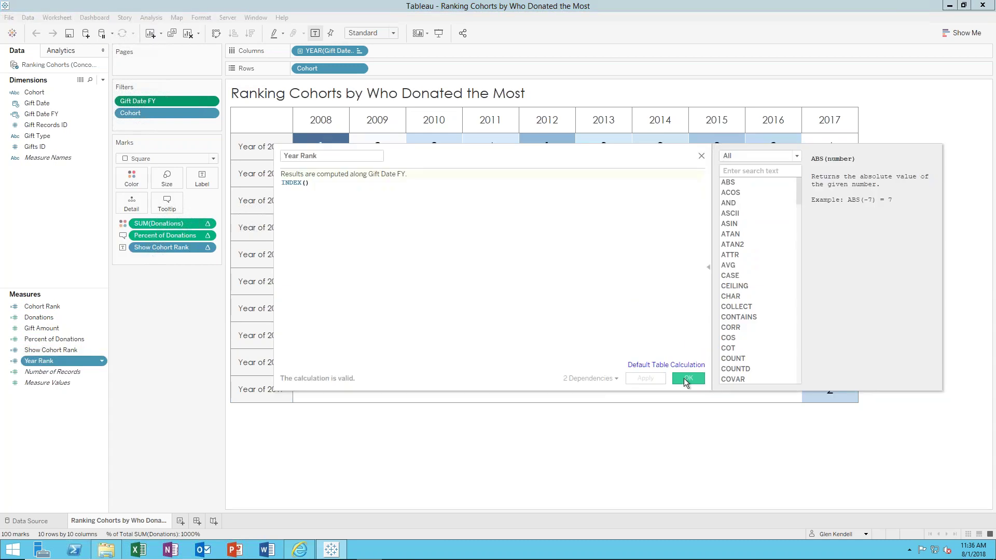
{"action": "left_click", "coordinate": [701, 155]}
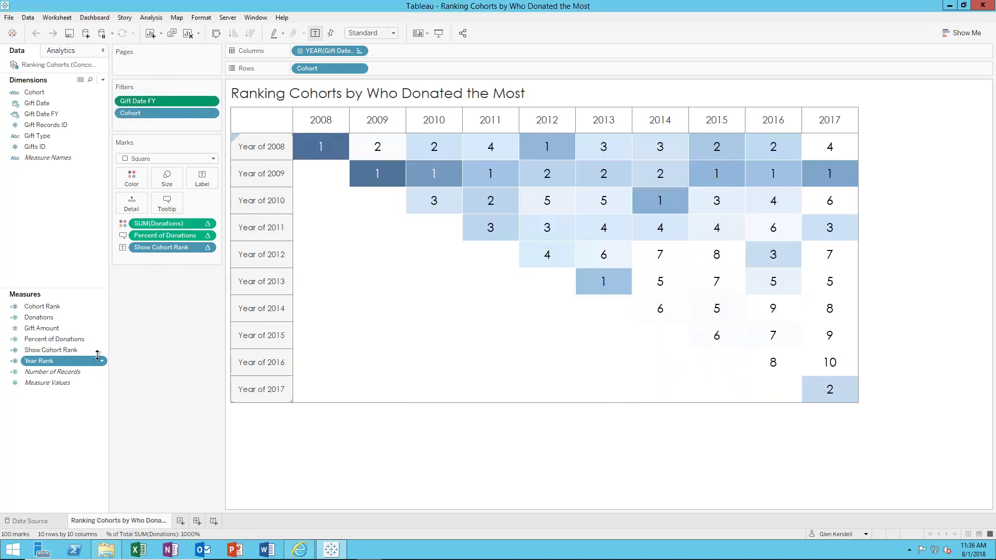
{"action": "right_click", "coordinate": [72, 354]}
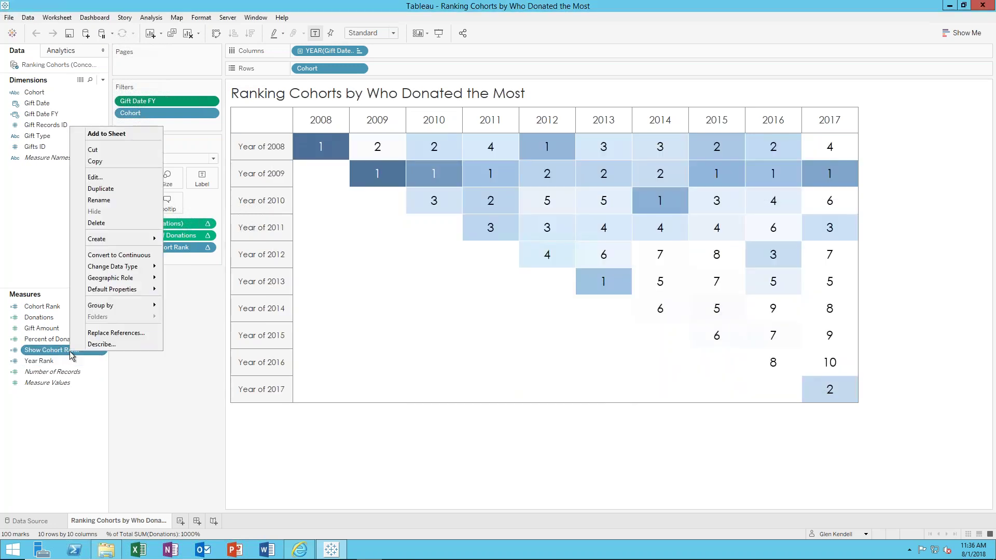
{"action": "left_click", "coordinate": [93, 177]}
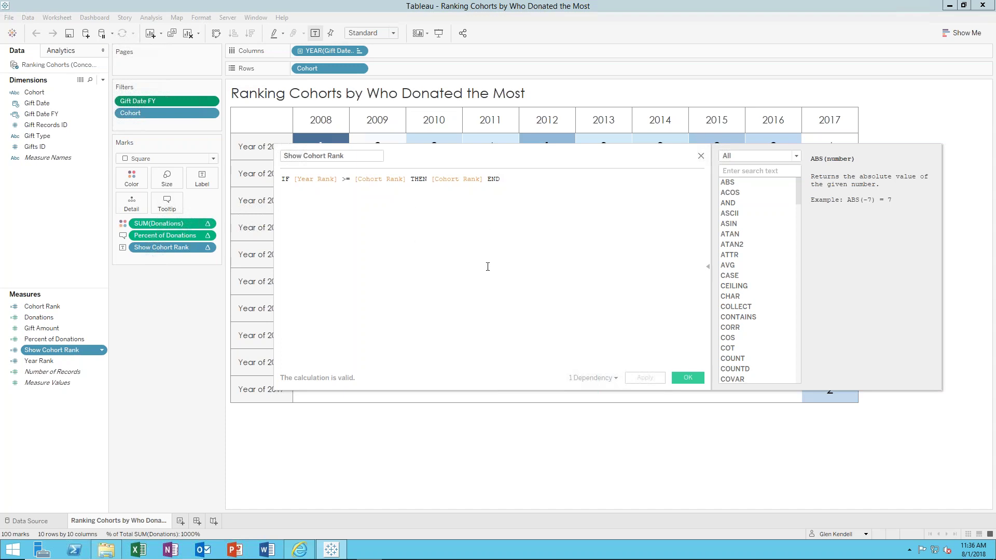
{"action": "left_click", "coordinate": [687, 378]}
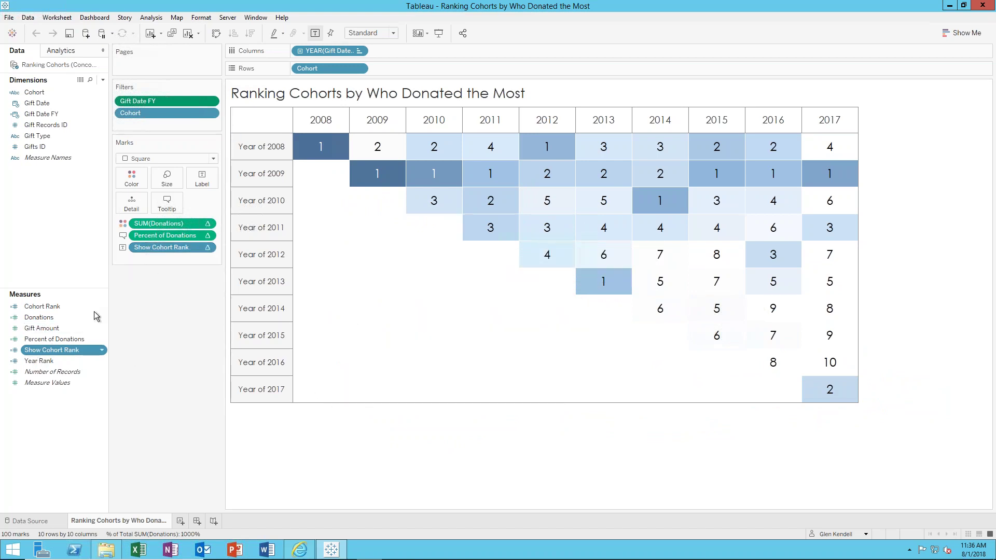
{"action": "mouse_move", "coordinate": [178, 248]}
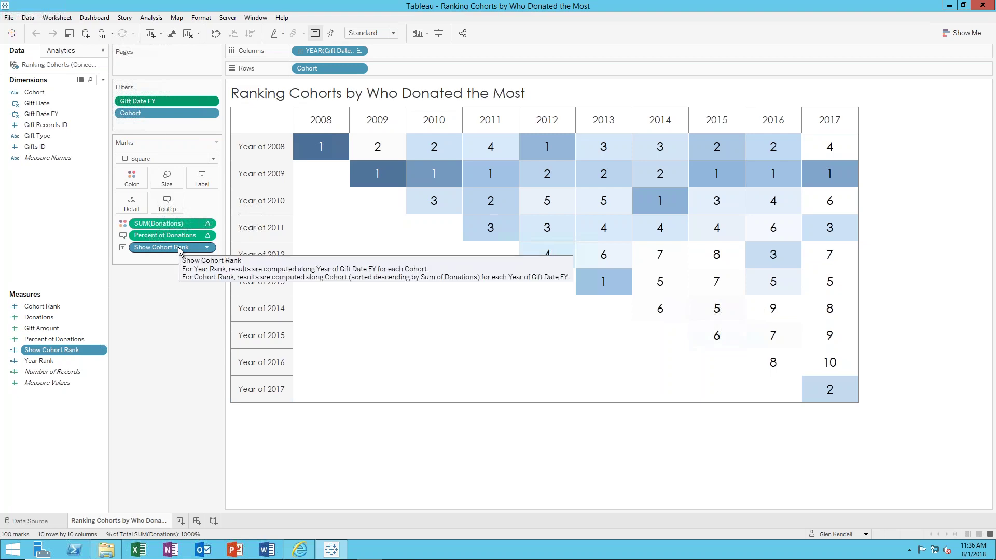
{"action": "mouse_move", "coordinate": [375, 145]}
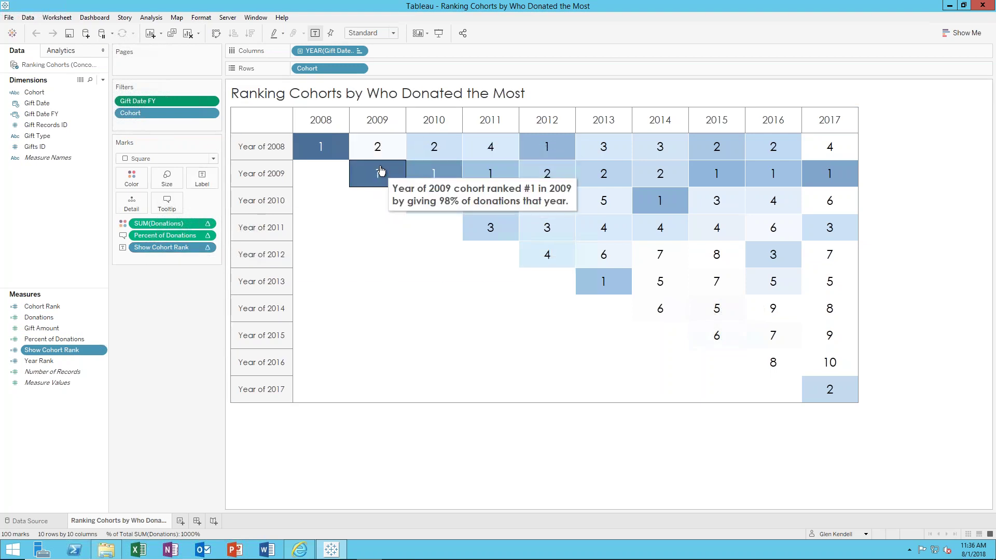
{"action": "left_click", "coordinate": [207, 248]}
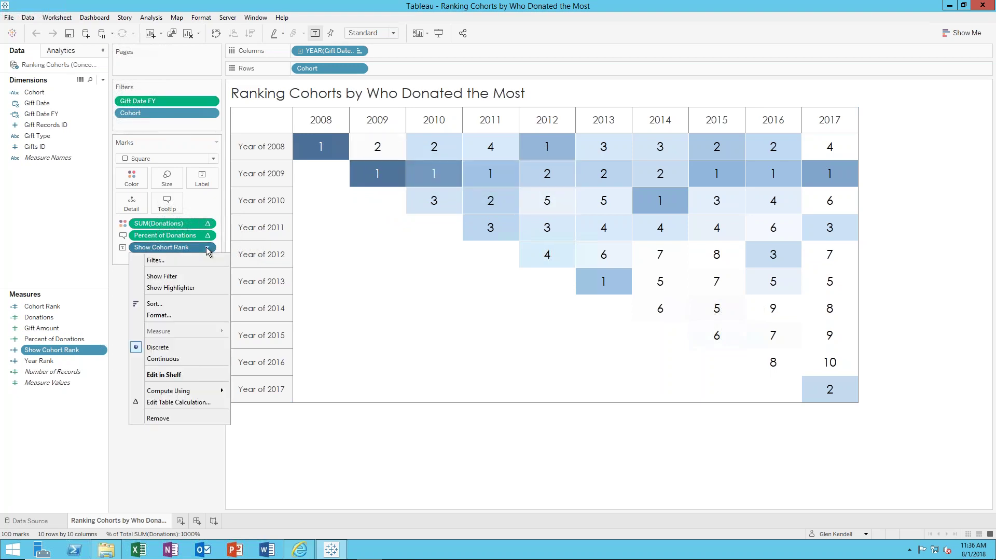
{"action": "left_click", "coordinate": [184, 403]}
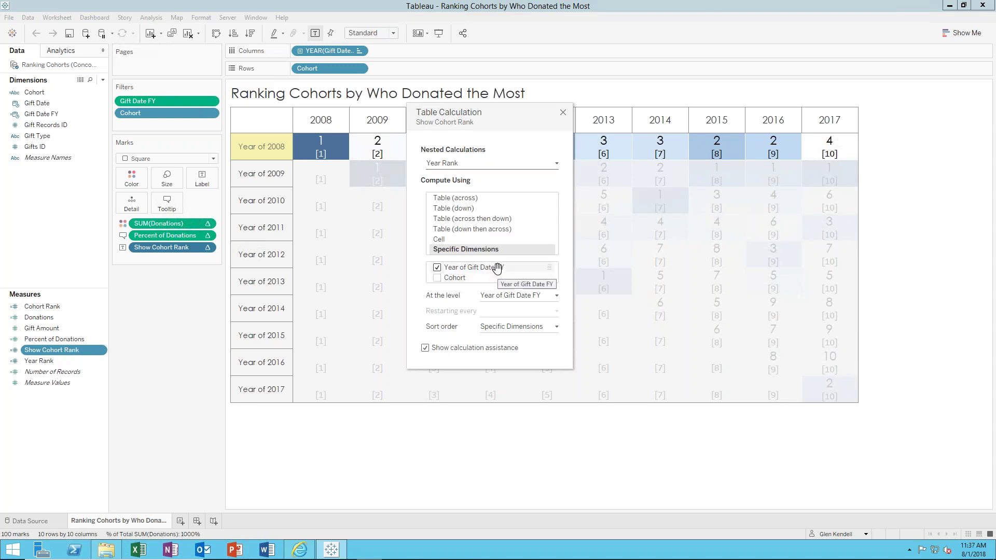
{"action": "left_click", "coordinate": [563, 113]}
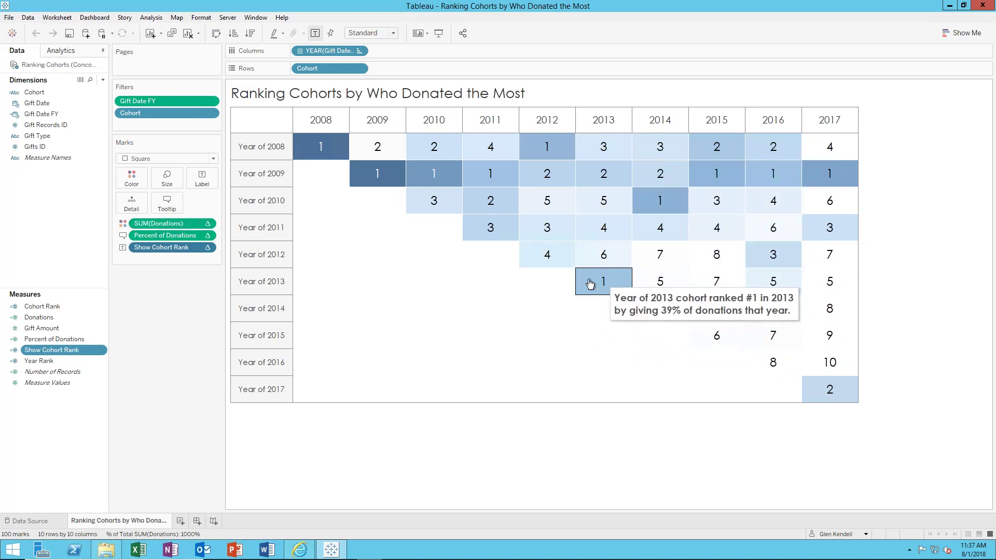
- Inspect the Percent of Donations and Year Rank table calculation settings, including Year Rank's sort order
{"action": "left_click", "coordinate": [208, 236]}
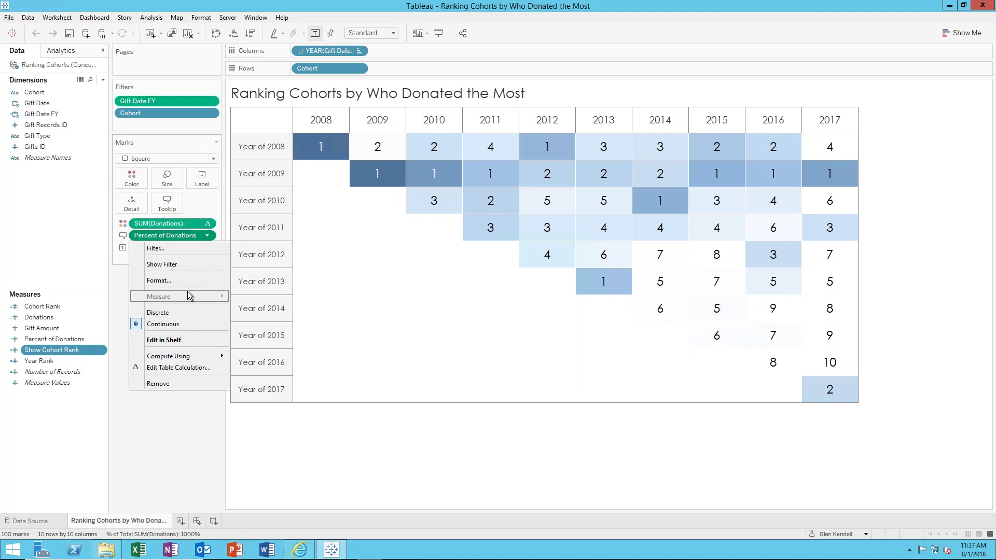
{"action": "left_click", "coordinate": [182, 367]}
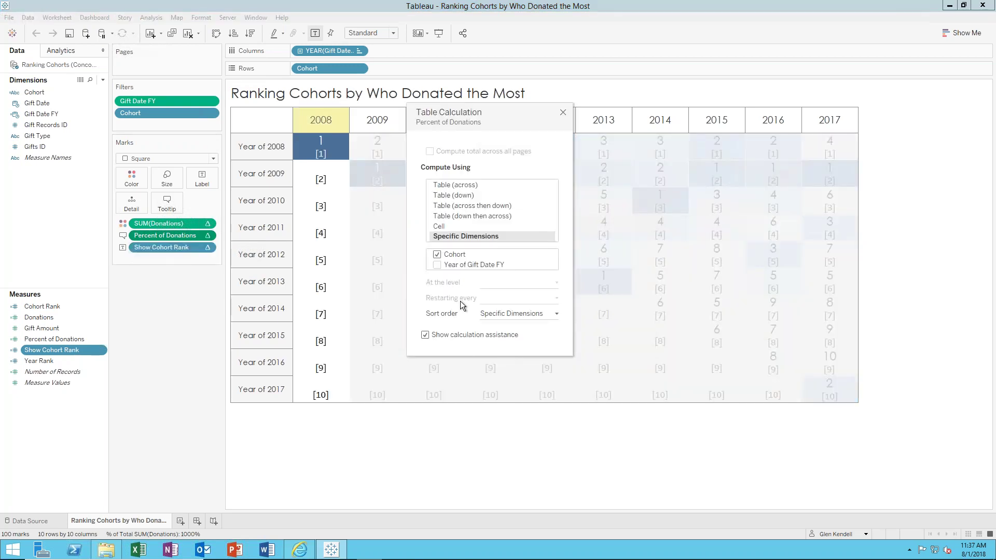
{"action": "left_click", "coordinate": [563, 112]}
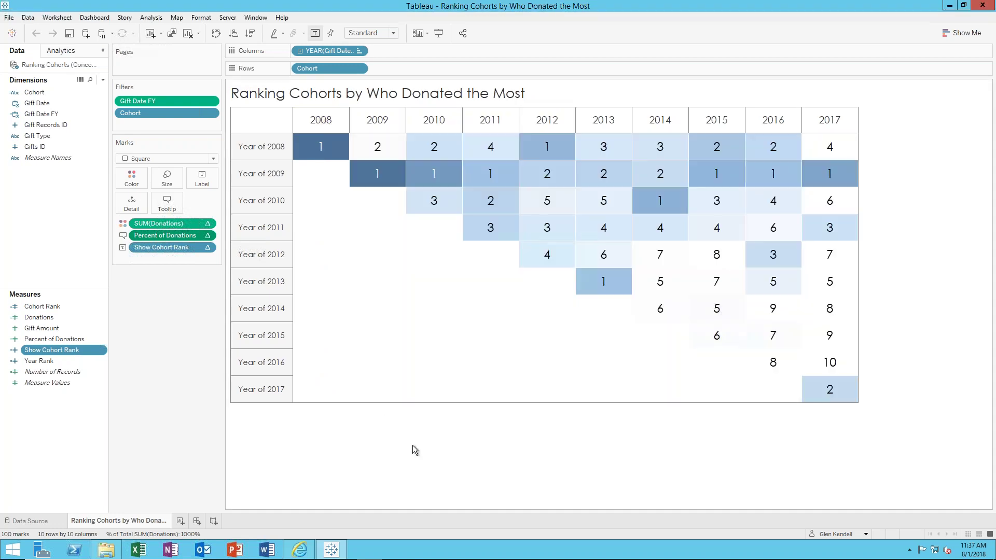
{"action": "left_click", "coordinate": [207, 247]}
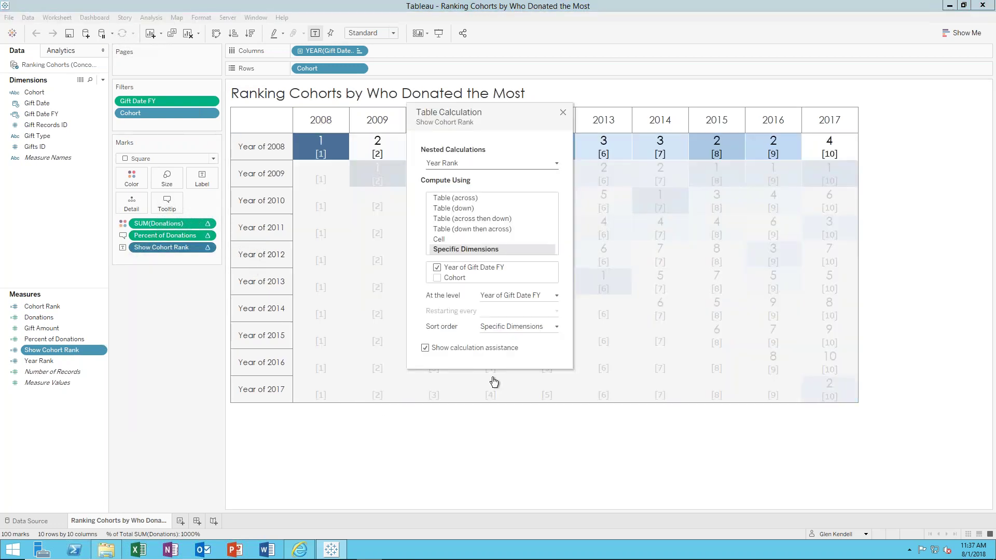
{"action": "left_click", "coordinate": [555, 326]}
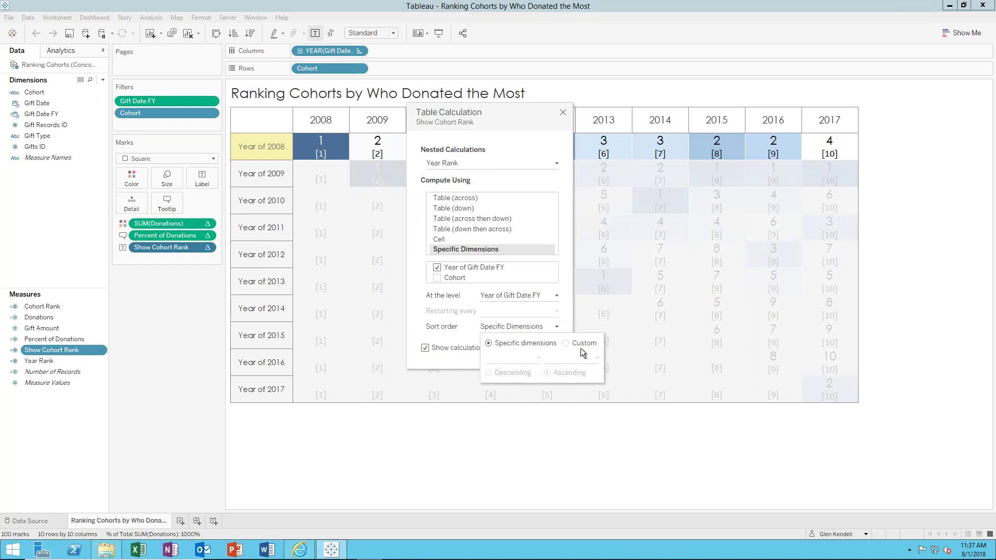
{"action": "left_click", "coordinate": [450, 358]}
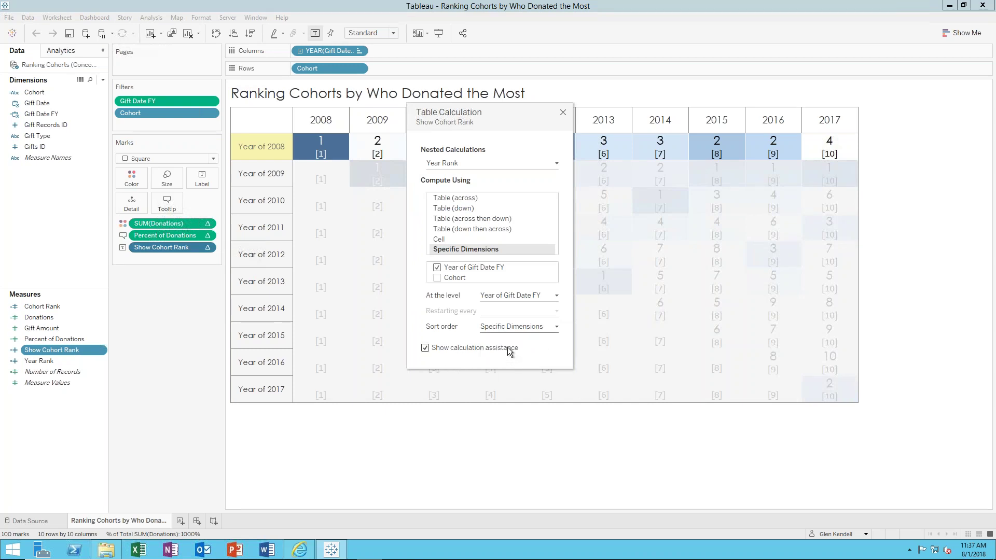
- Review the nested Cohort Rank's custom sort by Donations sum, descending
{"action": "left_click", "coordinate": [555, 164]}
{"action": "left_click", "coordinate": [496, 185]}
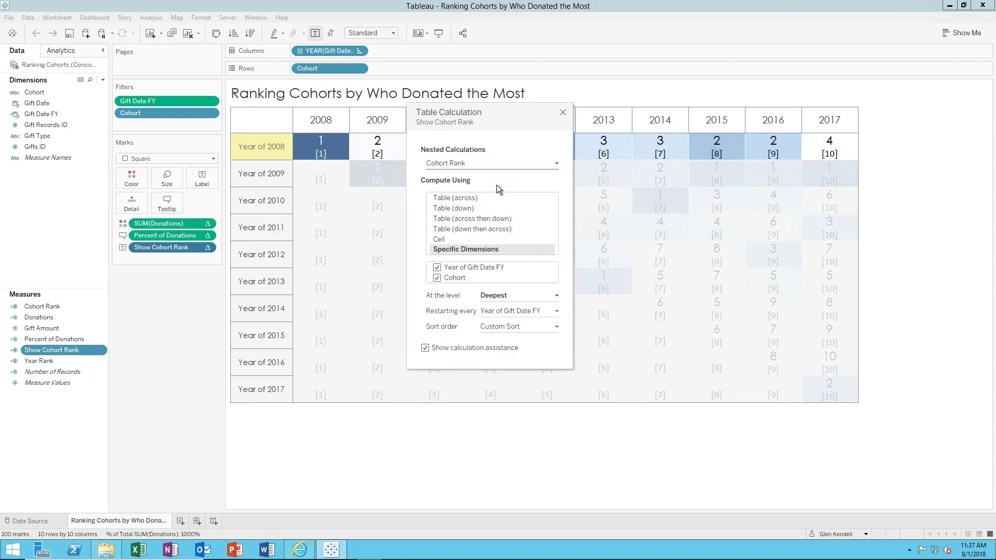
{"action": "left_click", "coordinate": [556, 326]}
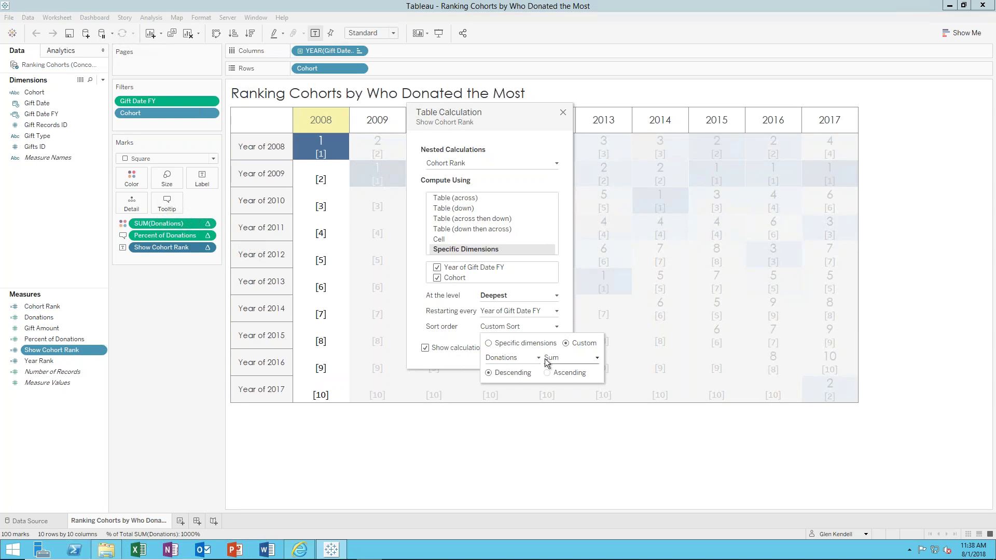
{"action": "left_click", "coordinate": [464, 341]}
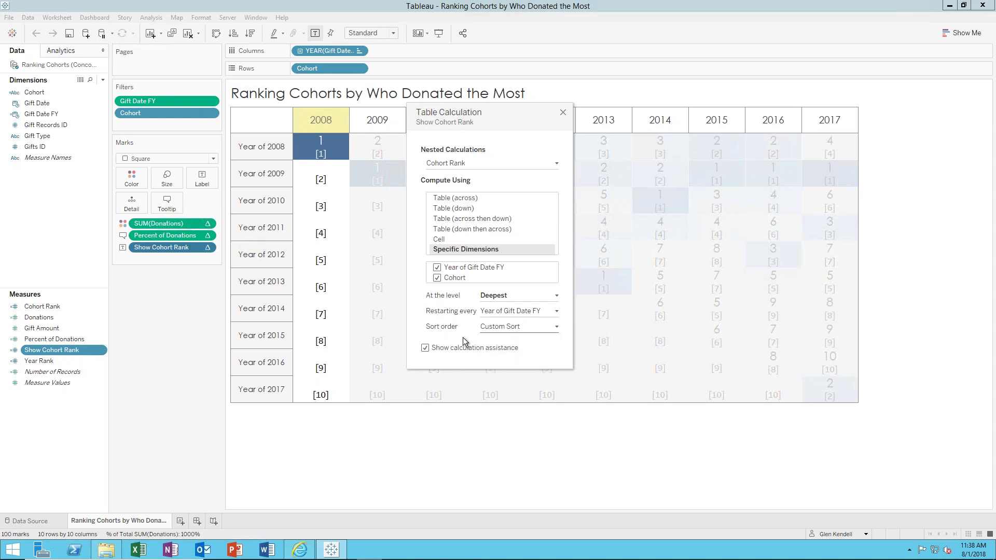
{"action": "left_click", "coordinate": [555, 163]}
{"action": "left_click", "coordinate": [489, 175]}
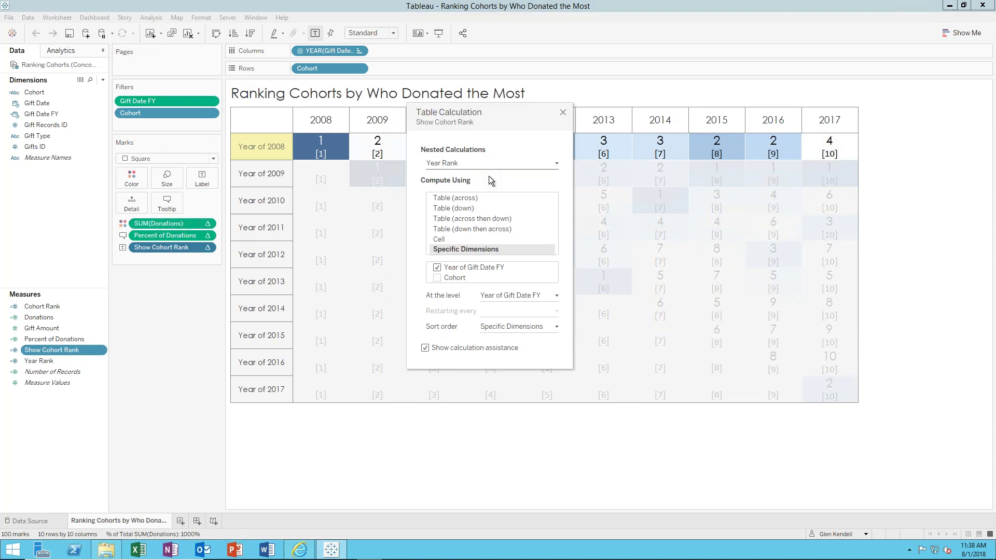
- Set Cohort Rank to restart every Year of Gift Date FY, custom-sorted by Donations sum descending
{"action": "left_click", "coordinate": [450, 162]}
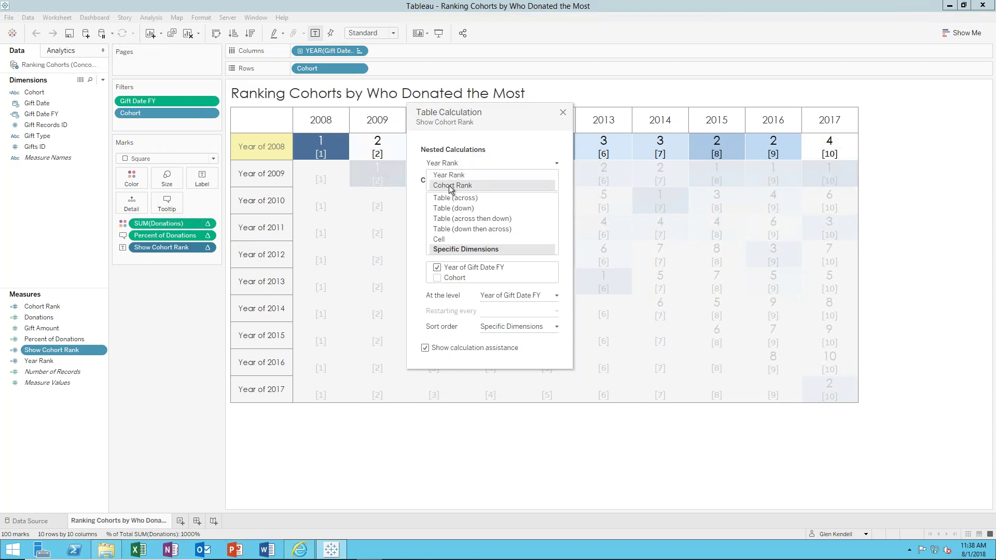
{"action": "left_click", "coordinate": [449, 185]}
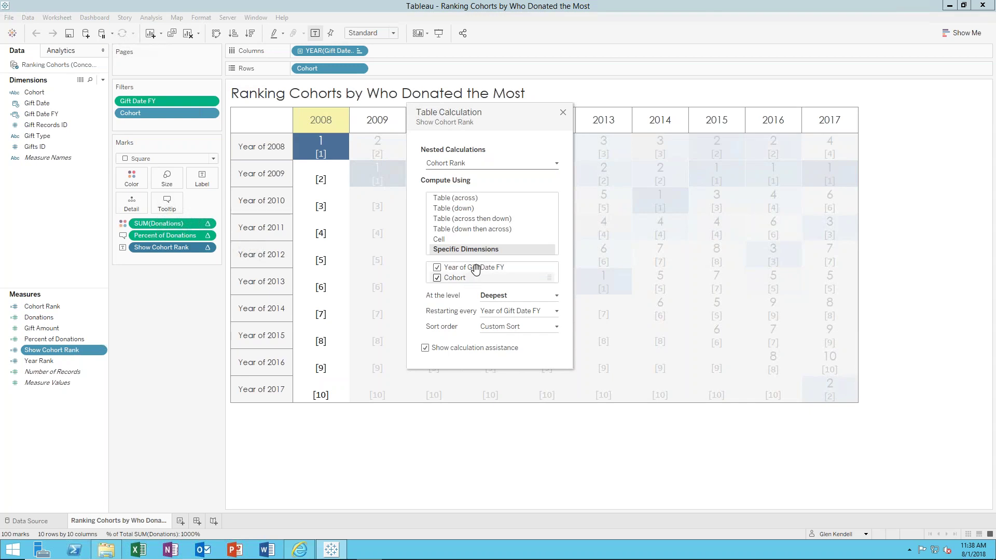
{"action": "mouse_move", "coordinate": [595, 341]}
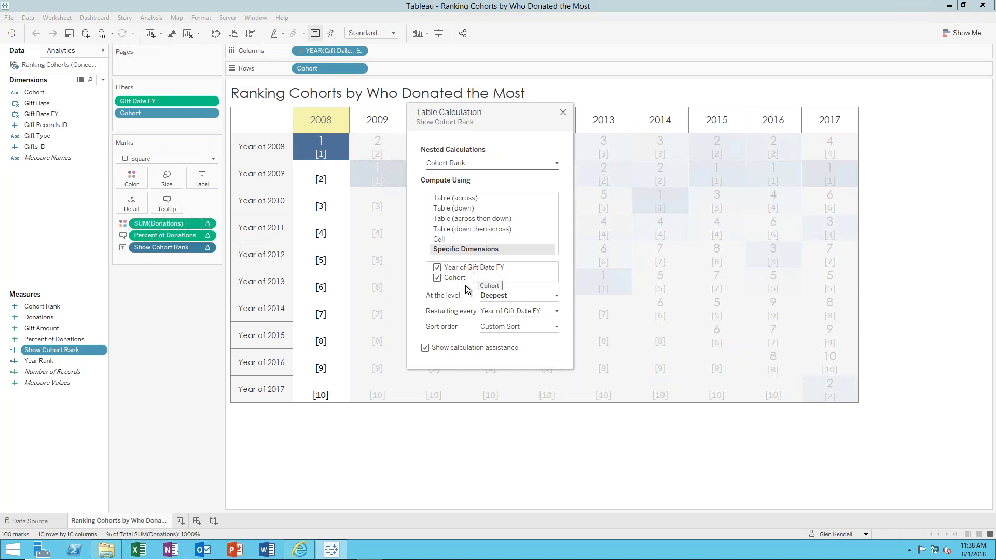
{"action": "left_click", "coordinate": [558, 327]}
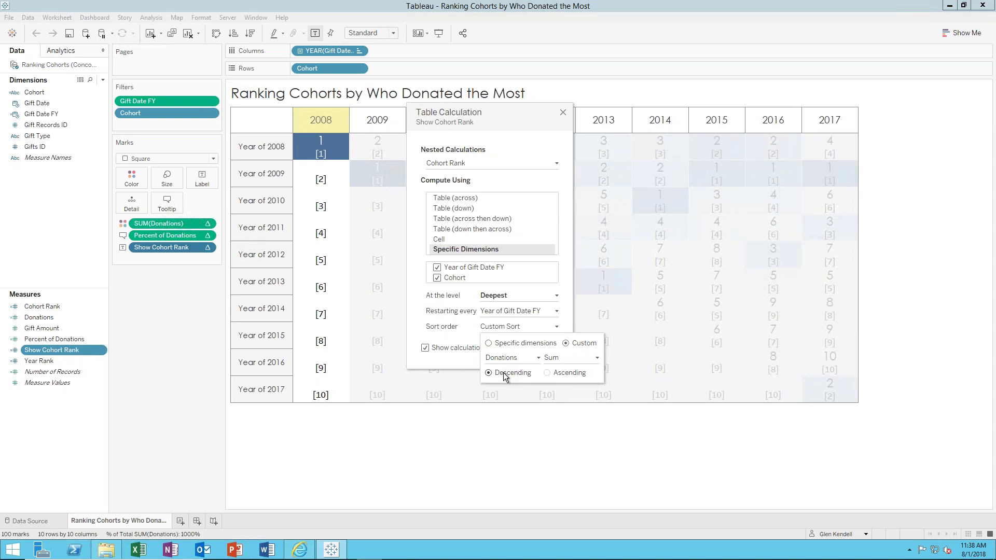
{"action": "left_click", "coordinate": [575, 415]}
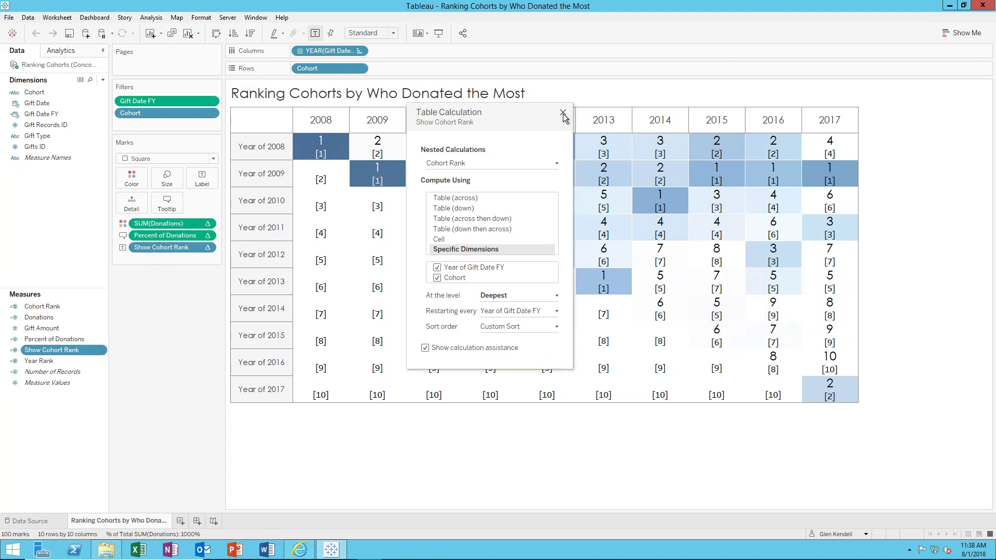
{"action": "left_click", "coordinate": [562, 113]}
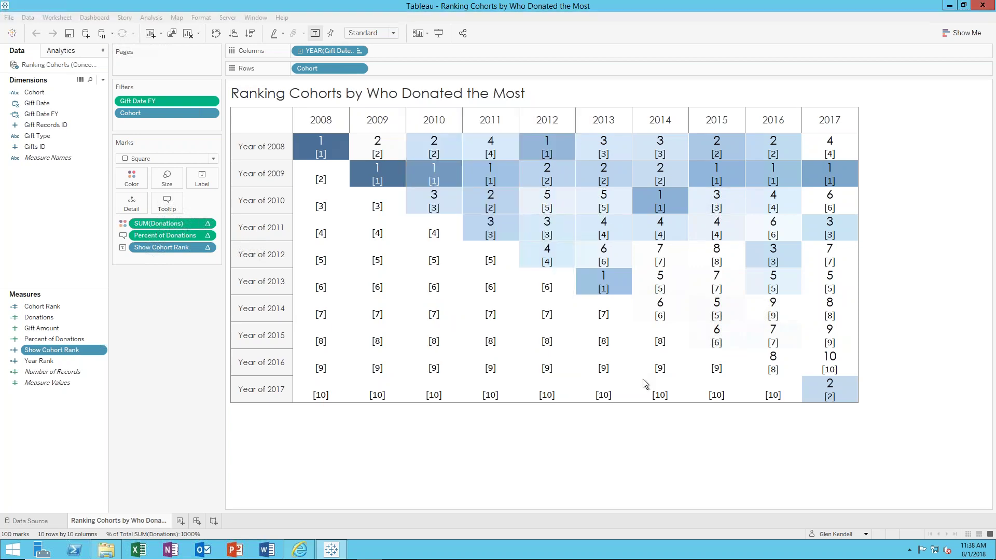
{"action": "mouse_move", "coordinate": [307, 393]}
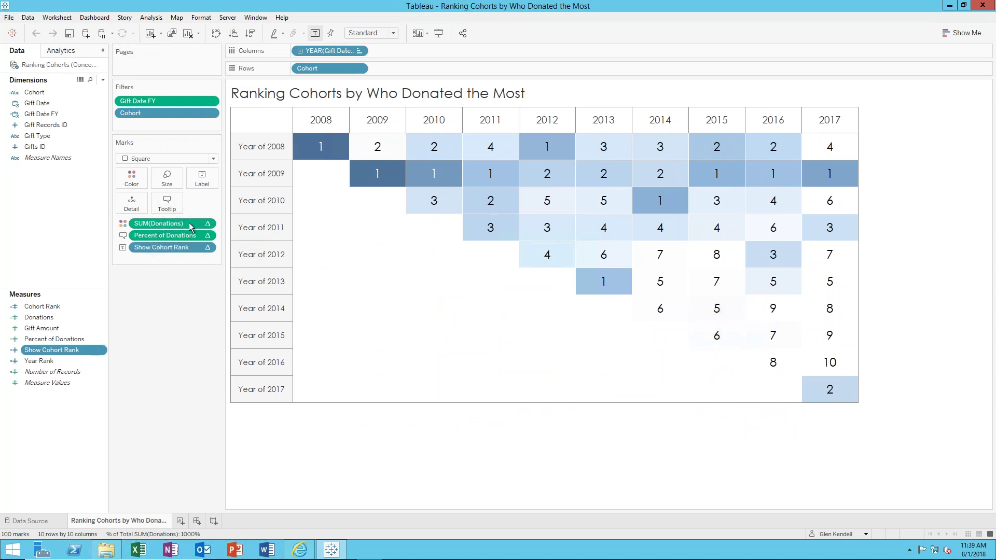
{"action": "left_click", "coordinate": [207, 223]}
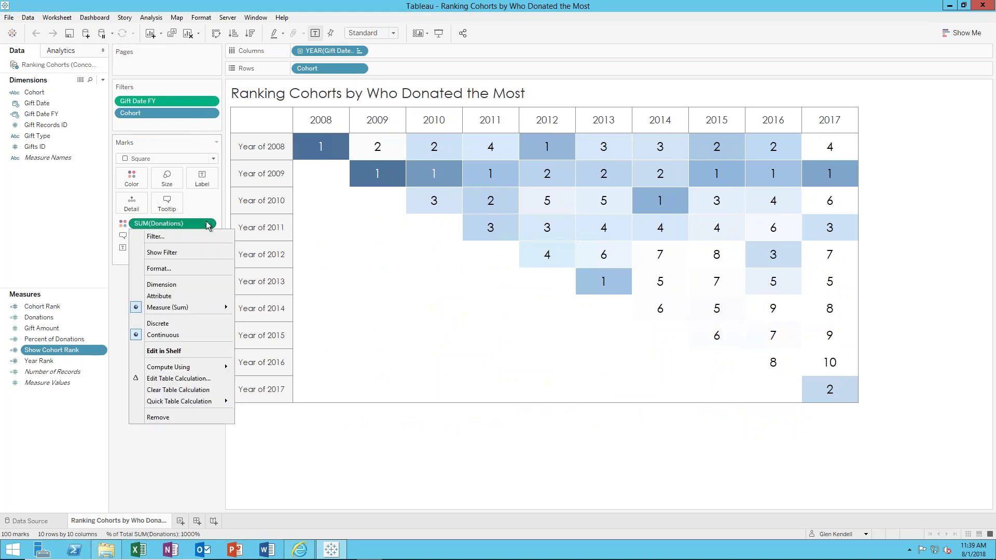
{"action": "left_click", "coordinate": [195, 381]}
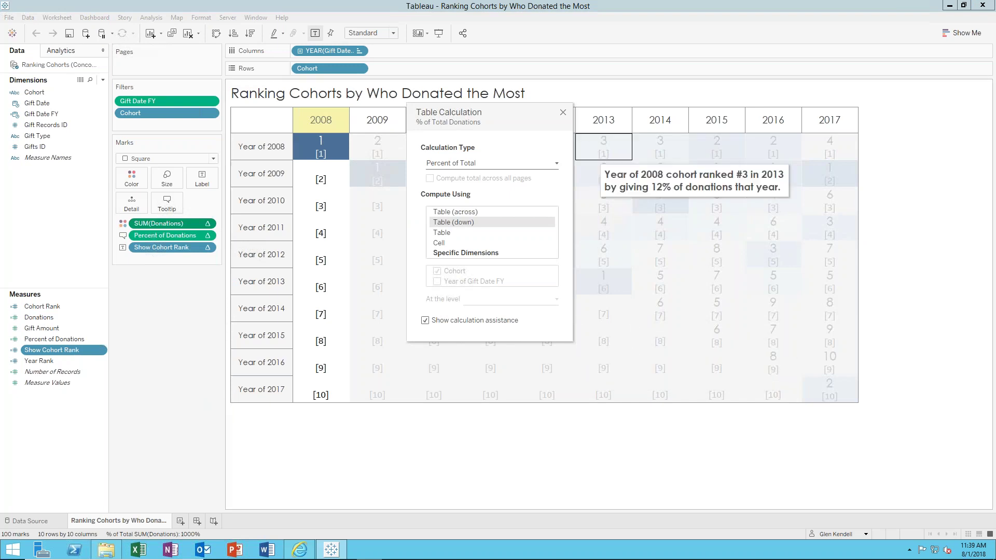
{"action": "left_click", "coordinate": [563, 112]}
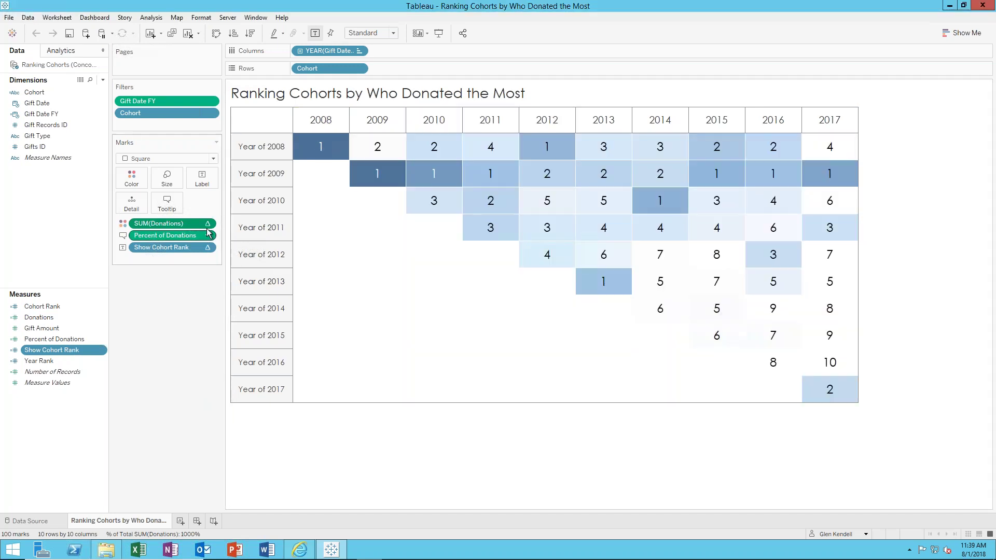
{"action": "left_click", "coordinate": [207, 224]}
{"action": "mouse_move", "coordinate": [216, 407]}
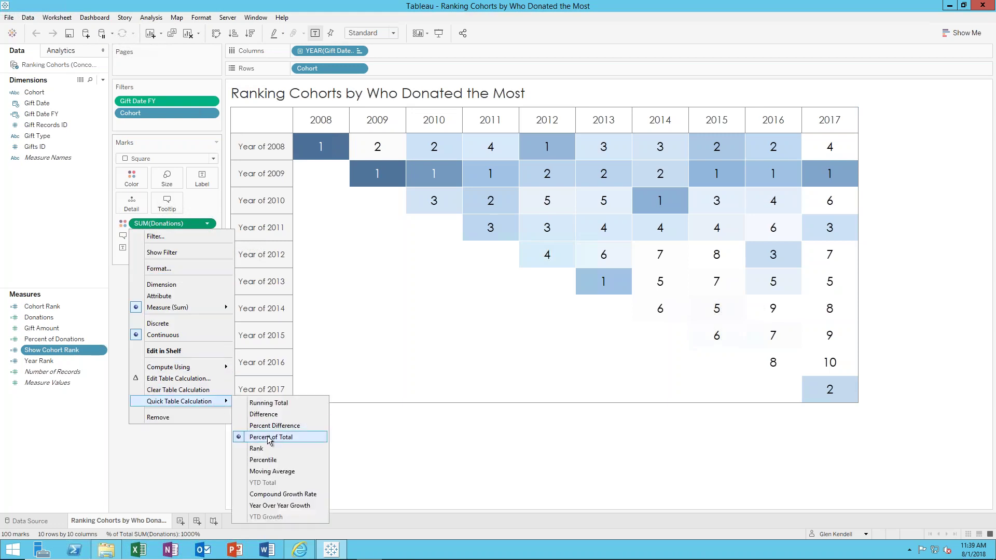
{"action": "left_click", "coordinate": [187, 380]}
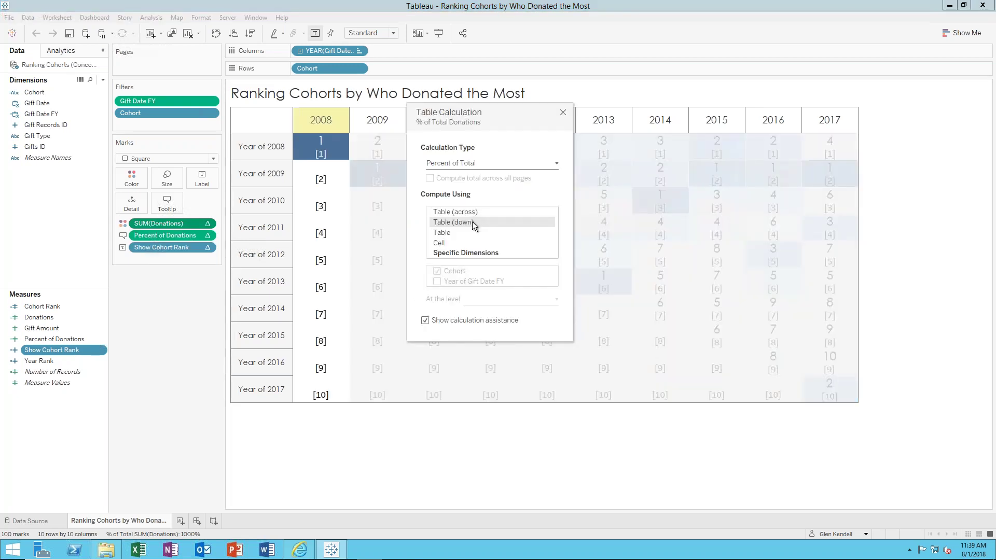
{"action": "left_click", "coordinate": [472, 222]}
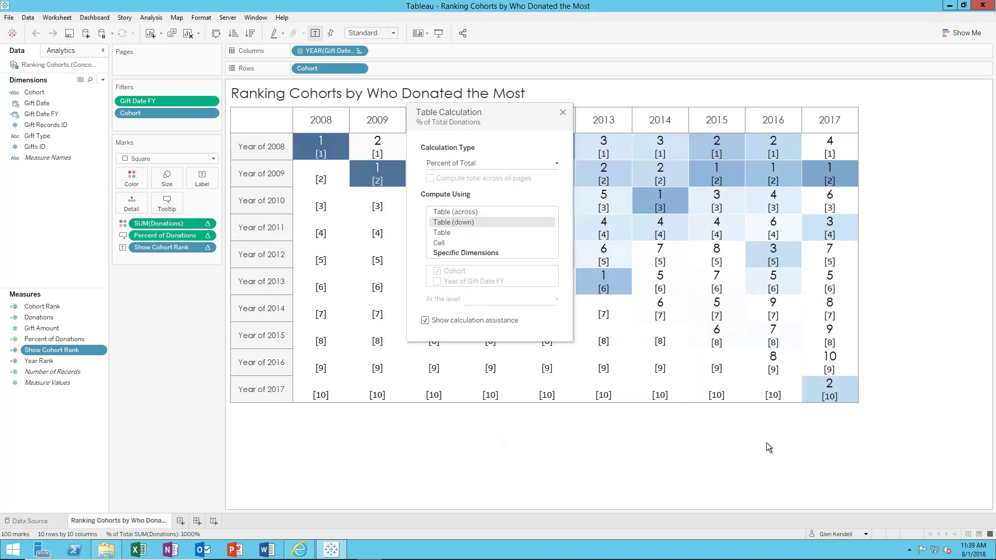
{"action": "left_click", "coordinate": [563, 112]}
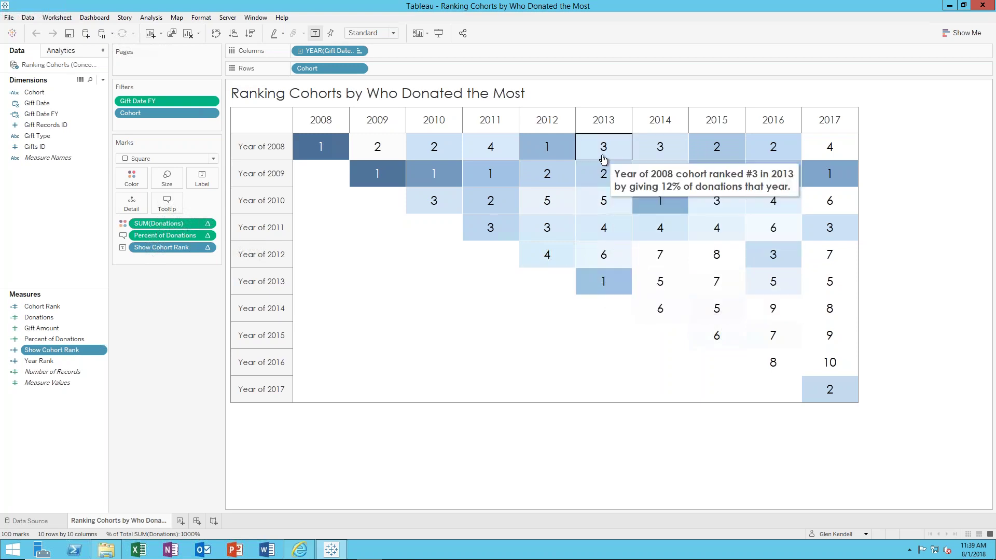
{"action": "left_click", "coordinate": [208, 236]}
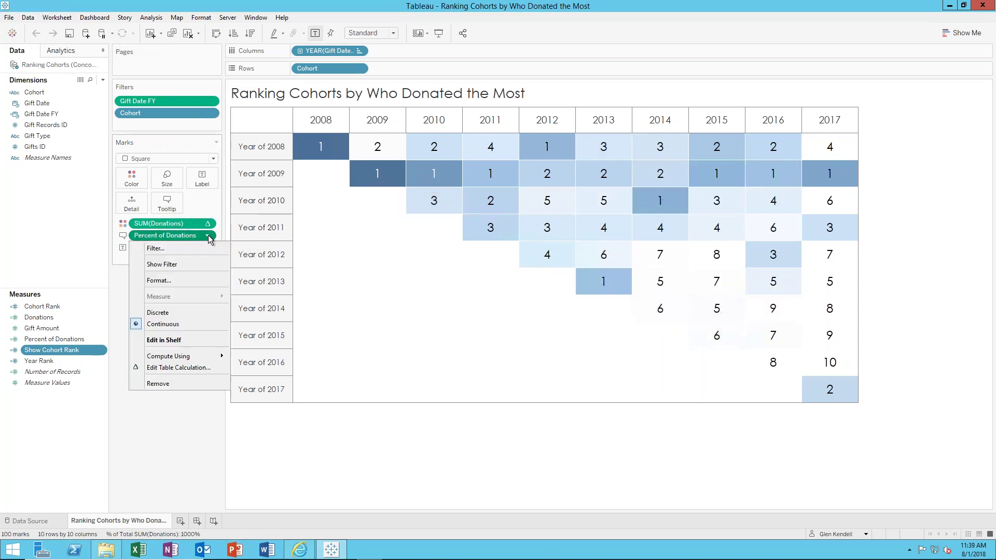
{"action": "left_click", "coordinate": [189, 368]}
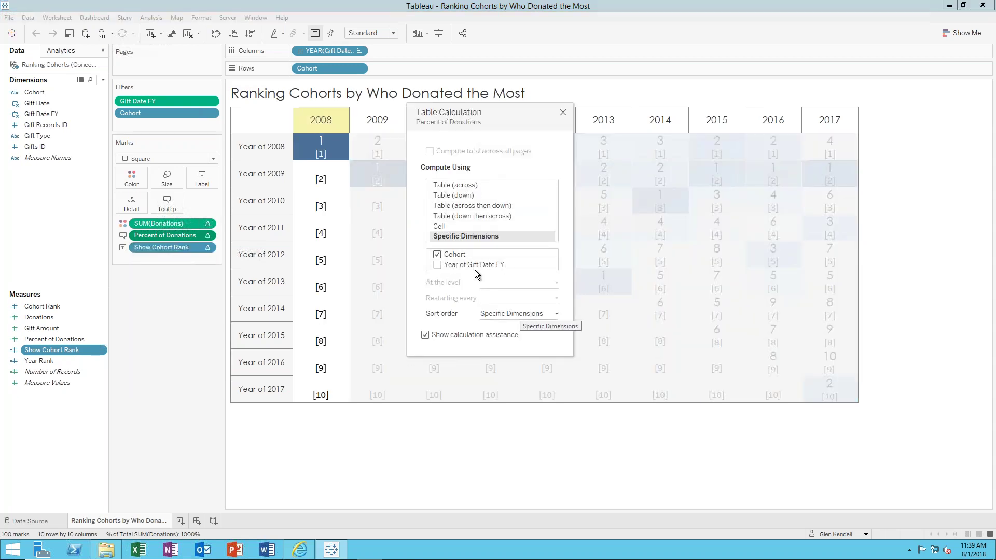
{"action": "left_click", "coordinate": [555, 314]}
{"action": "left_click", "coordinate": [555, 314]}
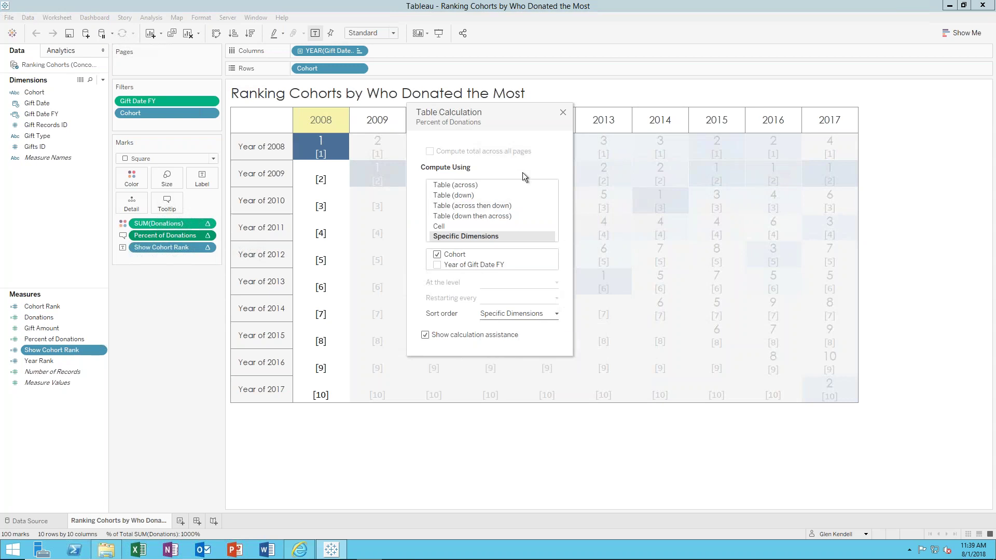
{"action": "left_click", "coordinate": [563, 113]}
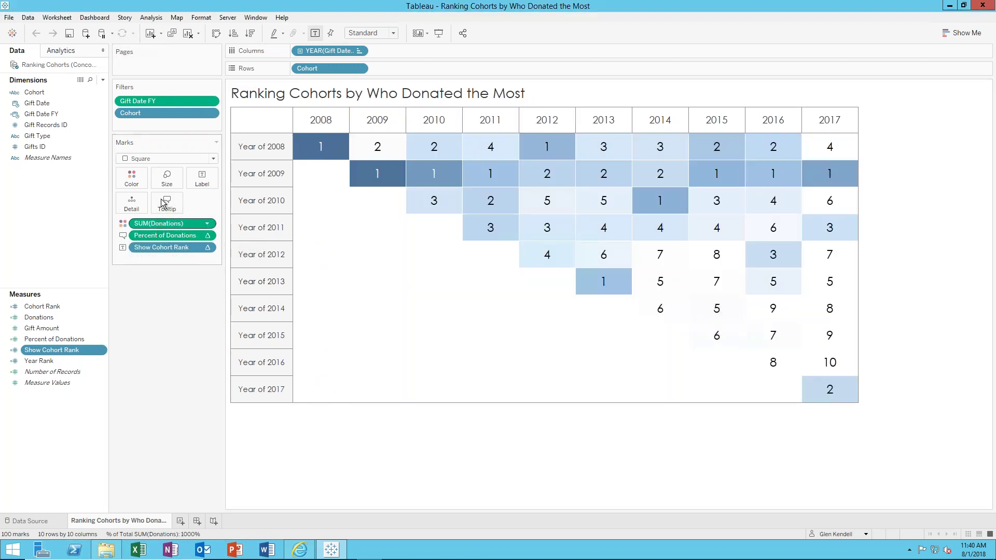
{"action": "mouse_move", "coordinate": [377, 190]}
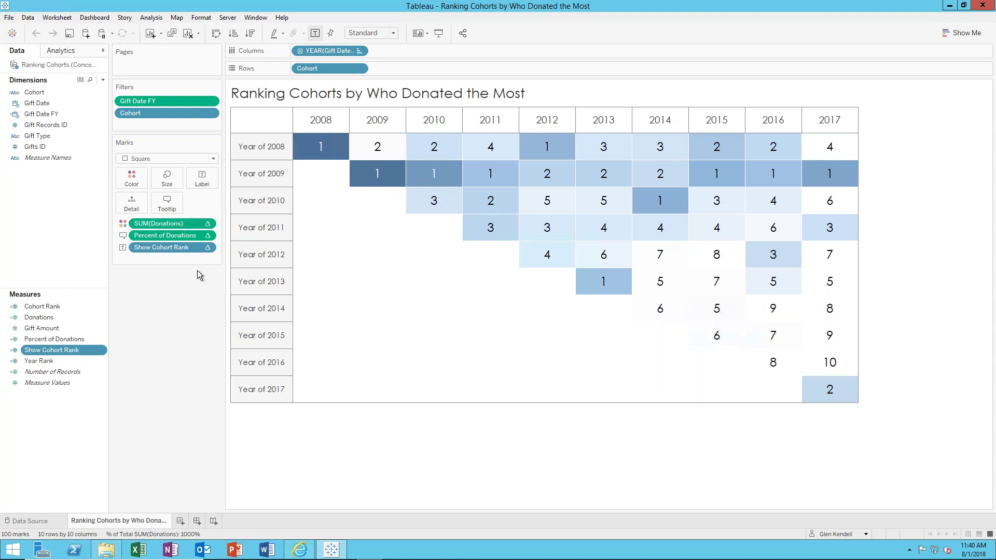
- Create a new dashboard with a text object reading 'Text Concourse to 345345'
{"action": "left_click", "coordinate": [197, 522]}
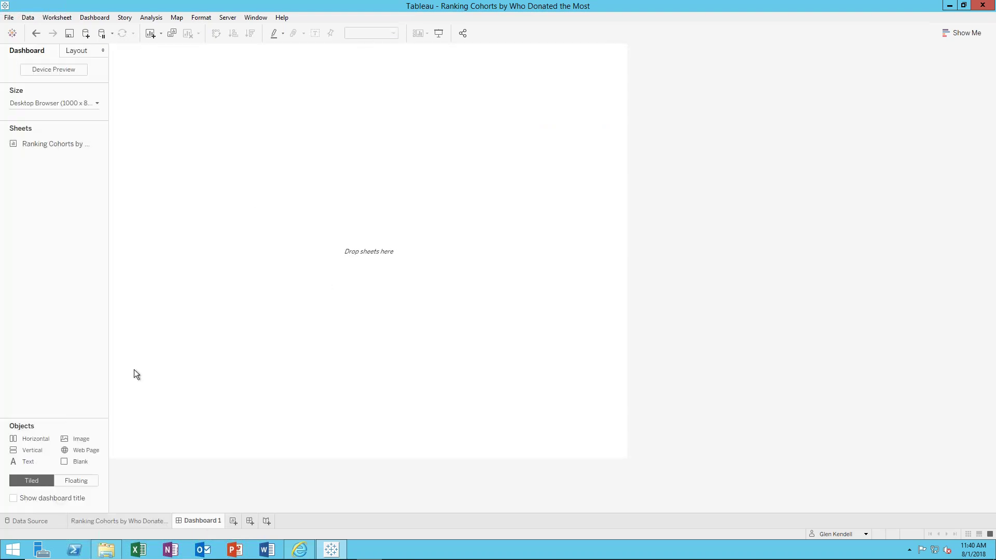
{"action": "double_click", "coordinate": [27, 463]}
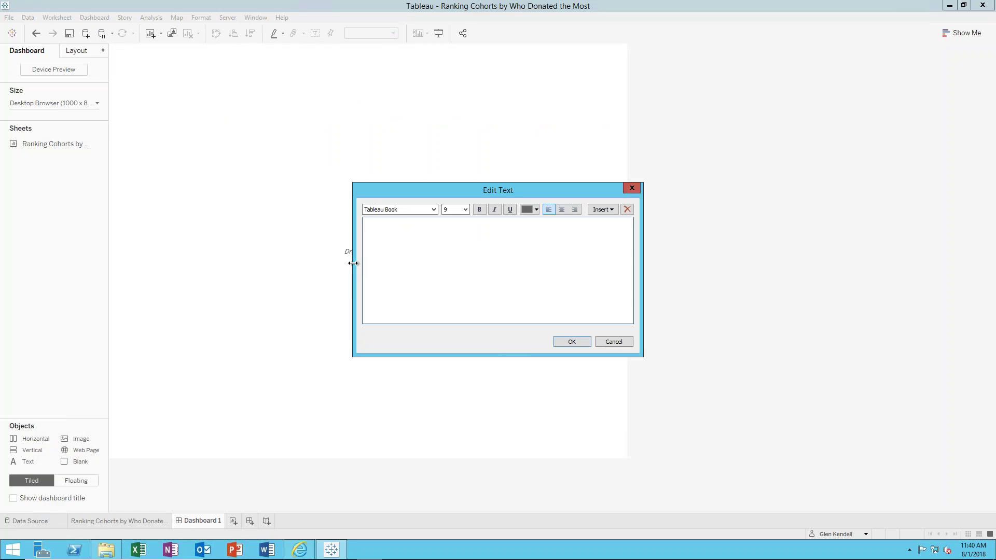
{"action": "type", "text": "Text Concourse to 3"}
{"action": "type", "text": "45345"}
- Format the text at size 48, centred, place it, and return to the ranking worksheet
{"action": "key", "text": "ctrl+a"}
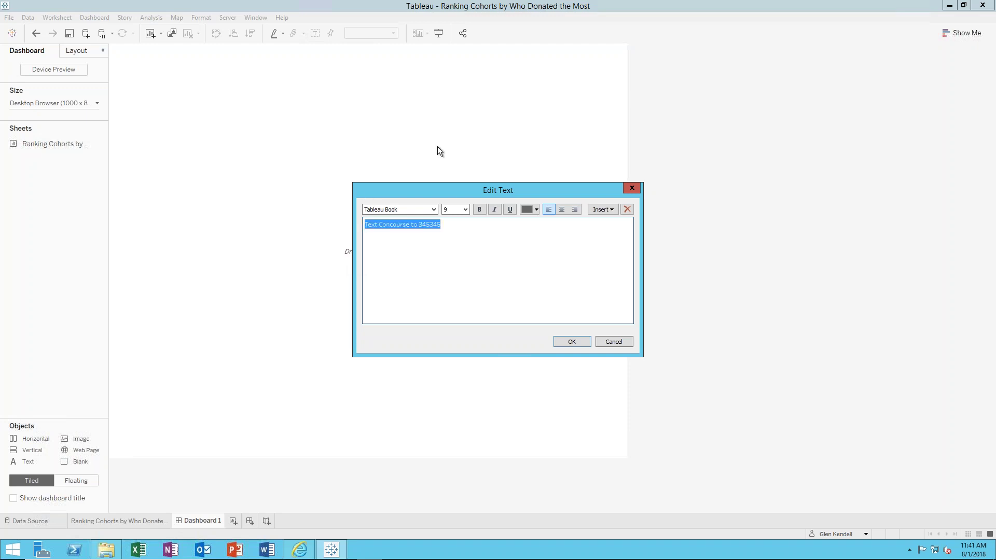
{"action": "left_click", "coordinate": [465, 209]}
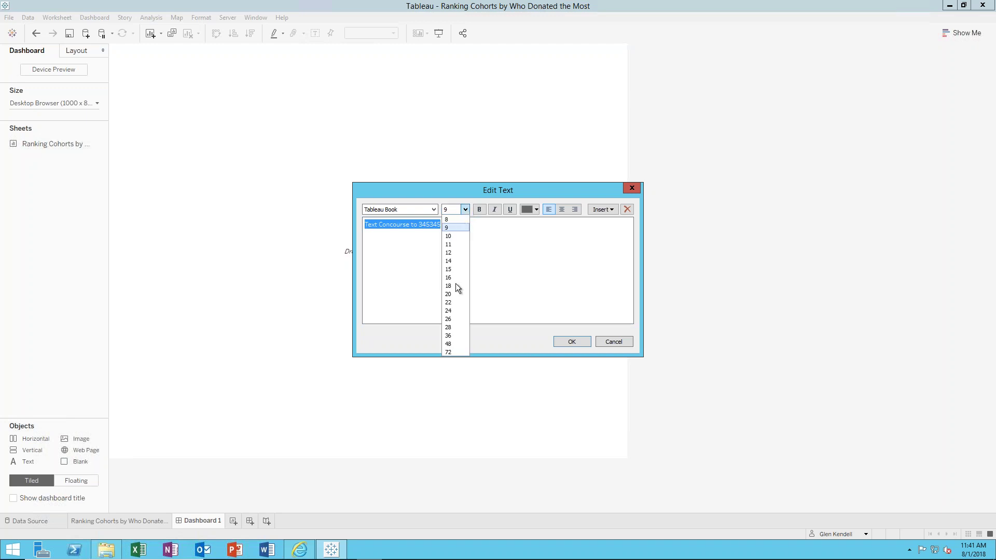
{"action": "left_click", "coordinate": [447, 345]}
{"action": "left_click", "coordinate": [561, 209]}
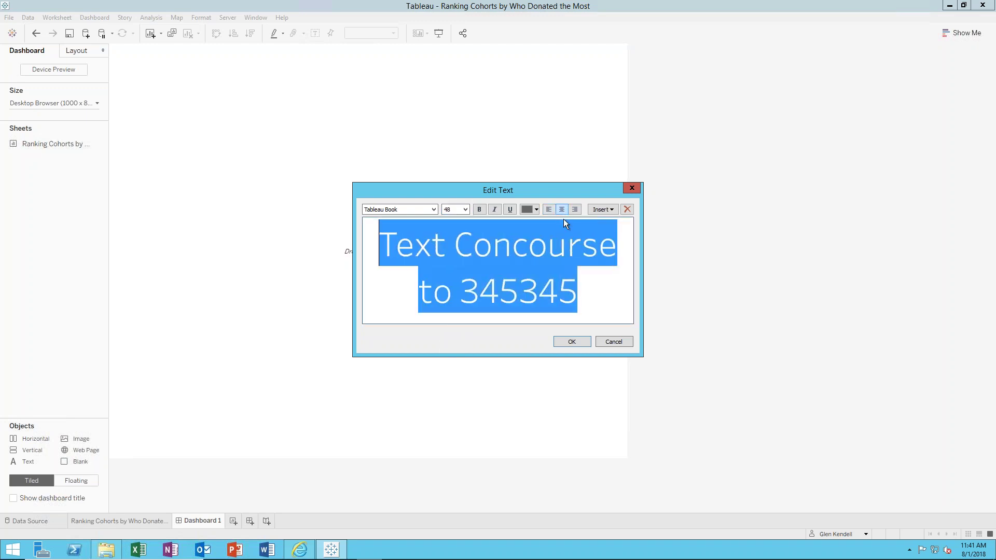
{"action": "left_click", "coordinate": [570, 342]}
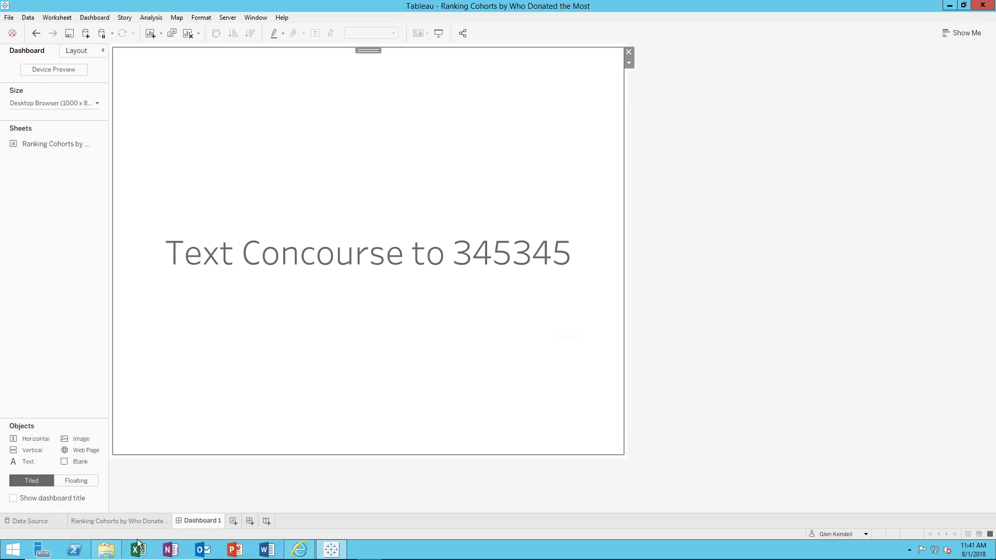
{"action": "left_click", "coordinate": [136, 521]}
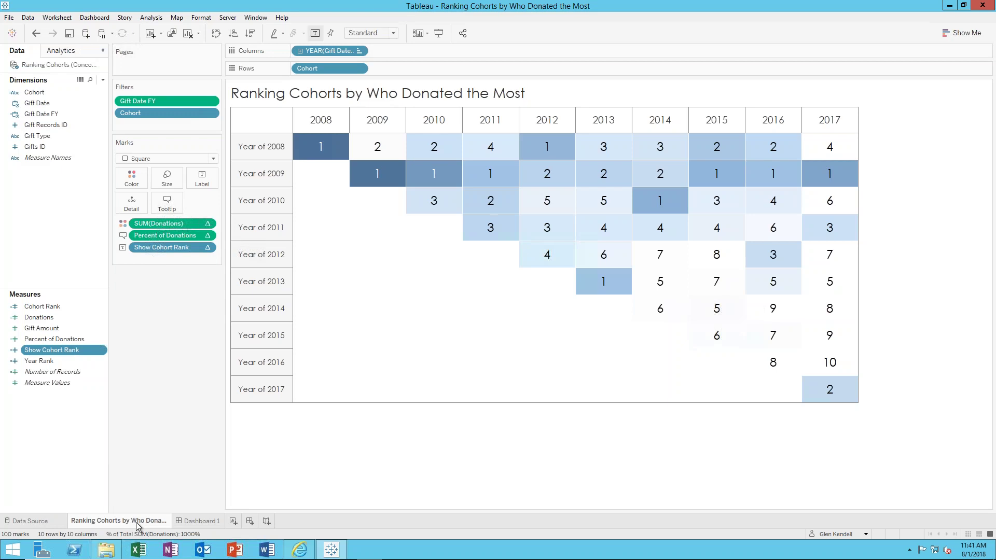